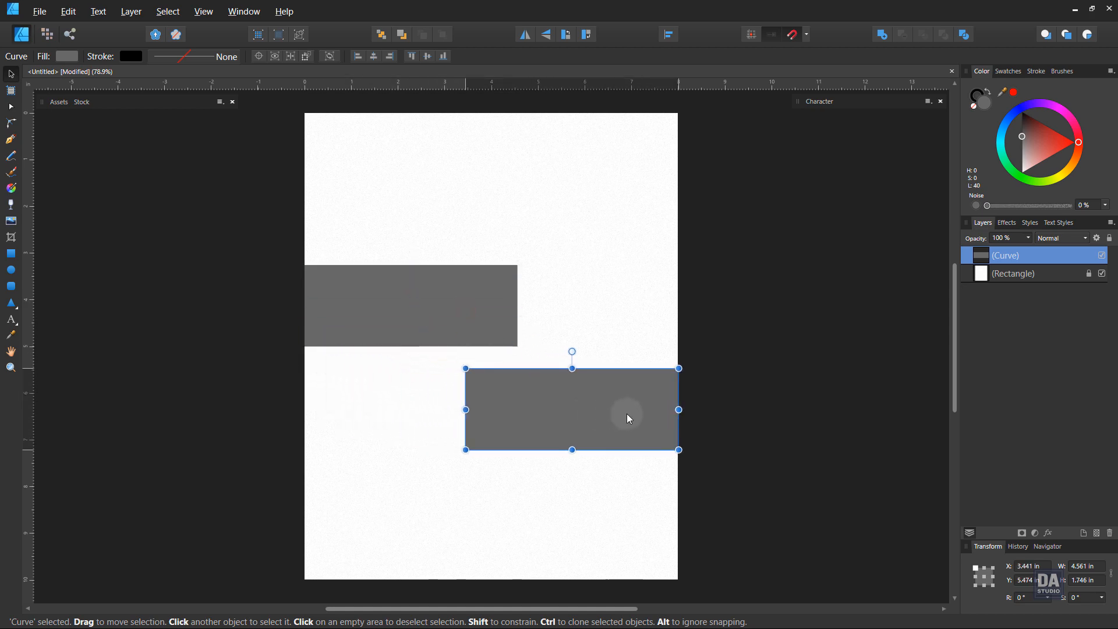
Enlarge the lower rectangle to about 5.72 by 3.40 in and darken its fill to lightness 24.
{"action": "left_click_drag", "start_coordinate": [572, 367], "coordinate": [568, 340]}
{"action": "left_click_drag", "start_coordinate": [1029, 129], "coordinate": [1021, 126]}
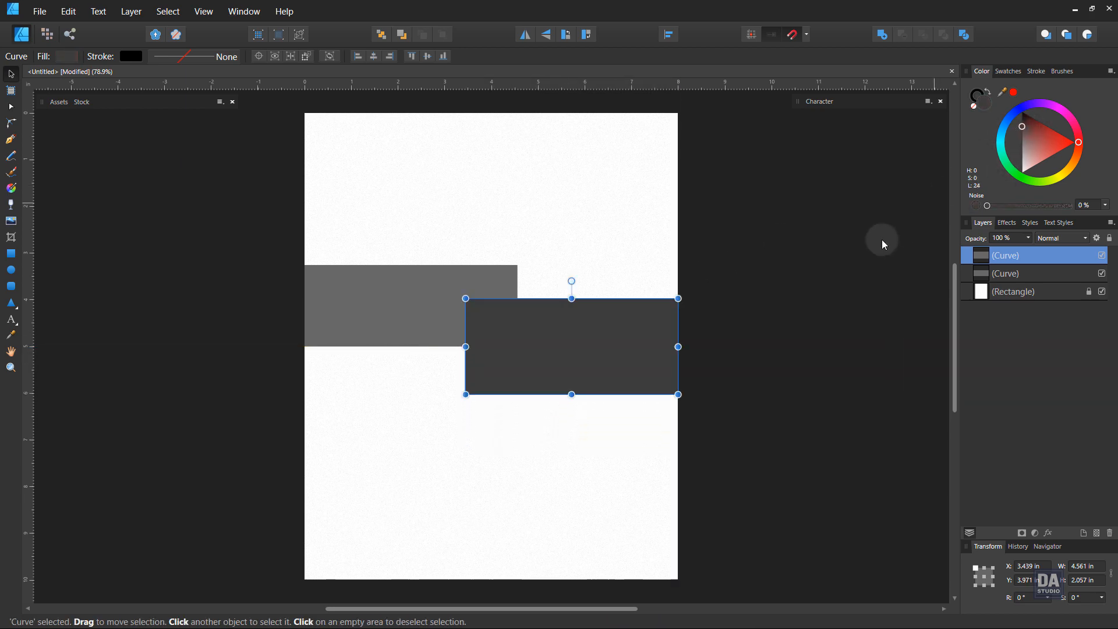
{"action": "left_click_drag", "start_coordinate": [571, 394], "coordinate": [569, 457]}
{"action": "left_click_drag", "start_coordinate": [466, 377], "coordinate": [409, 377]}
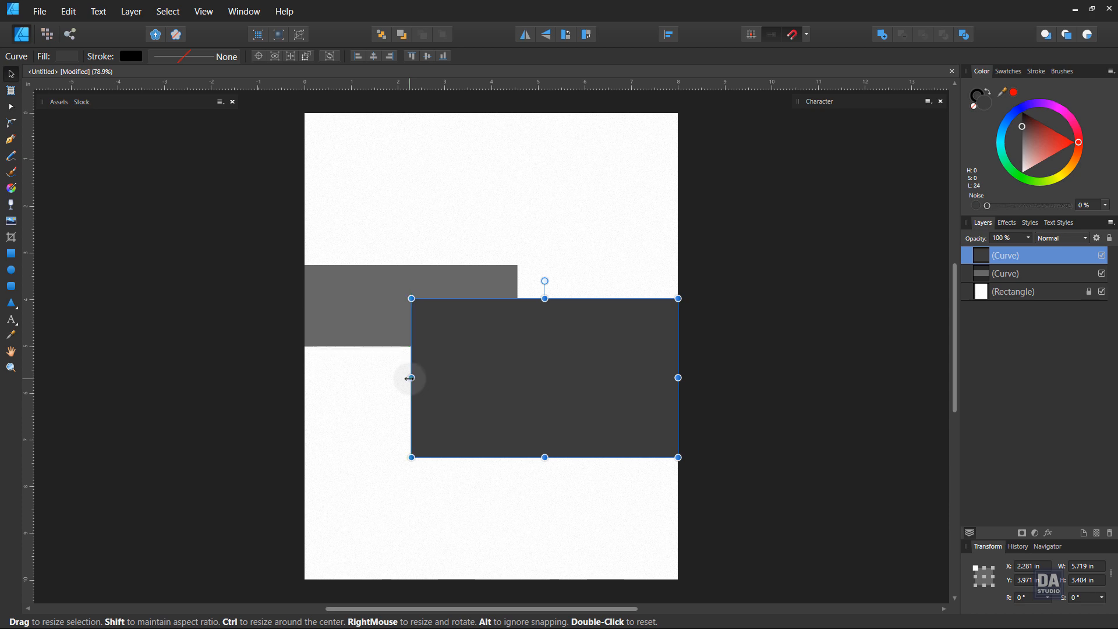
Hide the large dark rectangle and draw a tall bar about 1.14 by 4.40 in over the light band's inner end.
{"action": "left_click", "coordinate": [1101, 255]}
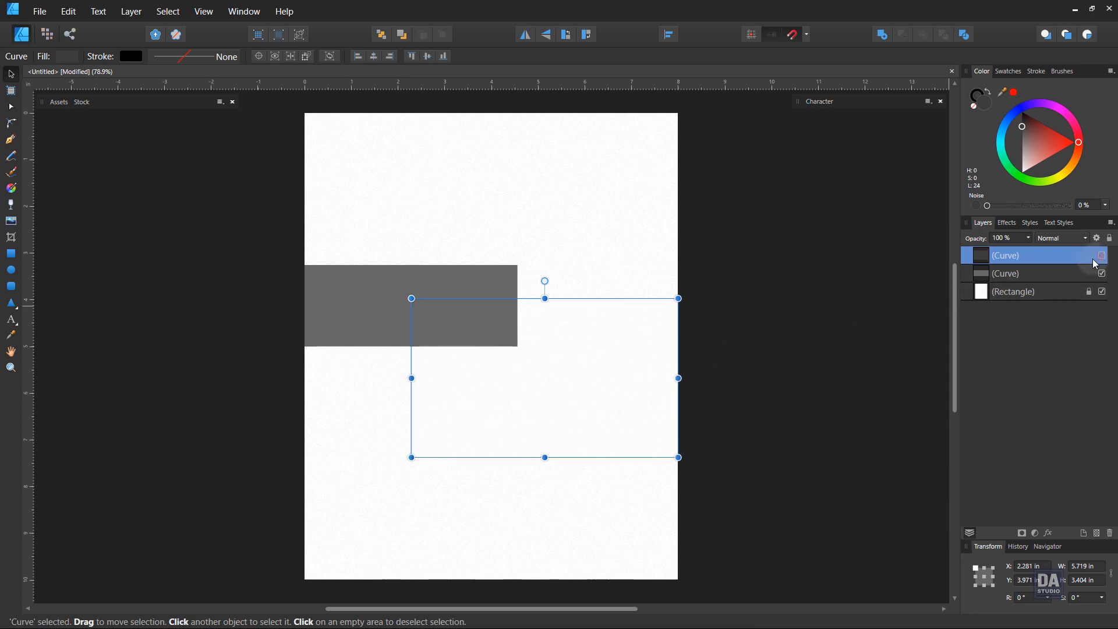
{"action": "left_click", "coordinate": [828, 343]}
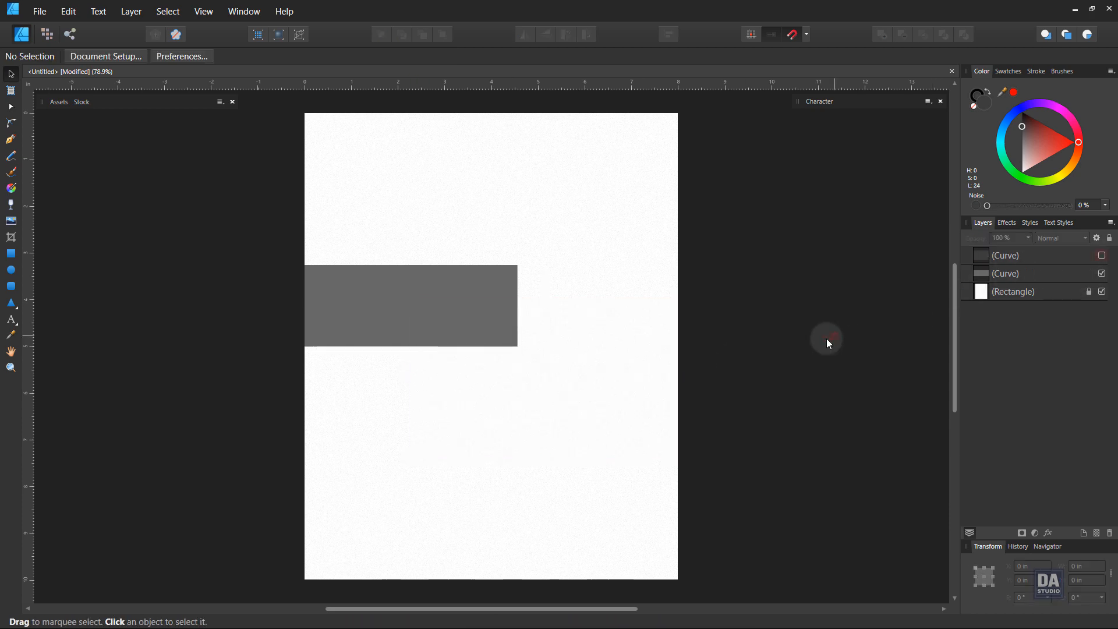
{"action": "left_click", "coordinate": [11, 253]}
{"action": "left_click_drag", "start_coordinate": [465, 263], "coordinate": [518, 470]}
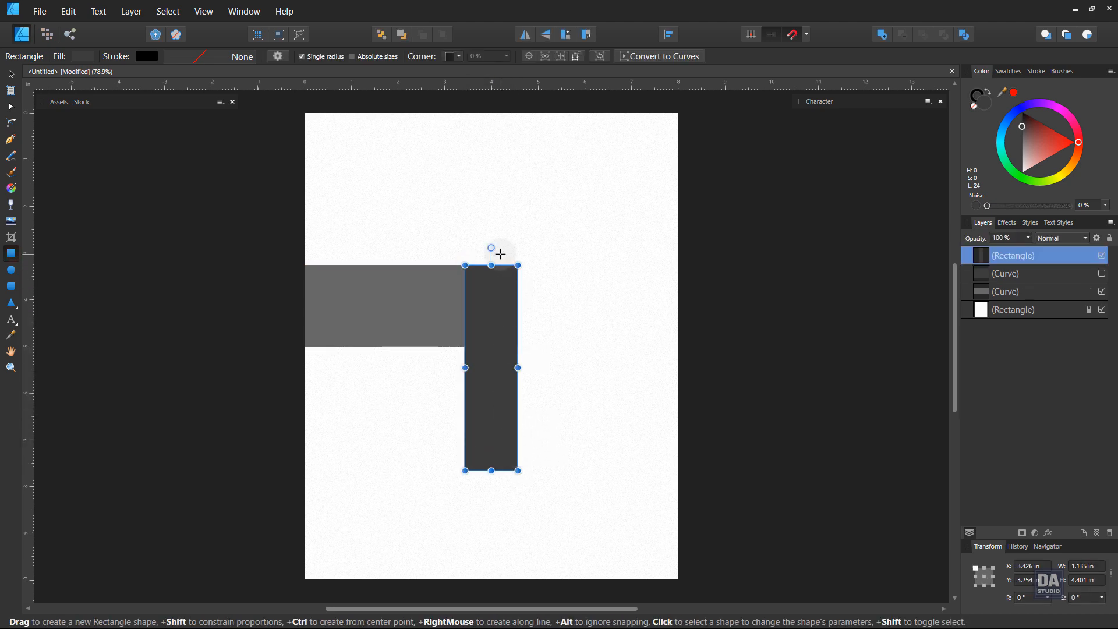
Shear the tall bar to about -27.9° so that it slants across the light band's end.
{"action": "left_click_drag", "start_coordinate": [491, 257], "coordinate": [494, 298]}
{"action": "key", "text": "v"}
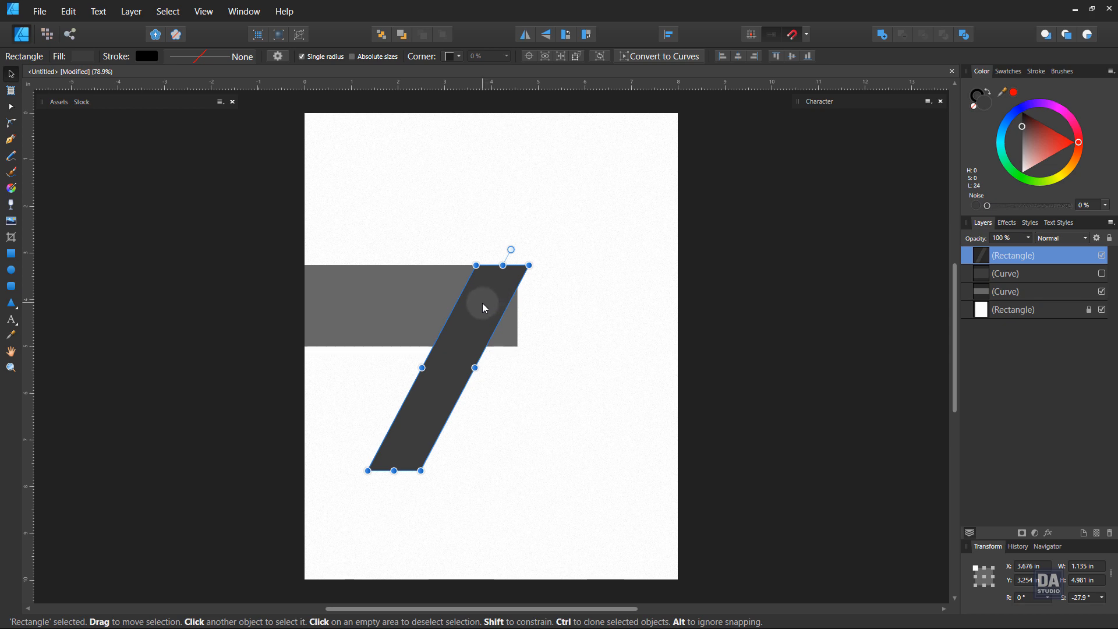
{"action": "left_click", "coordinate": [1102, 274]}
{"action": "left_click", "coordinate": [1103, 273]}
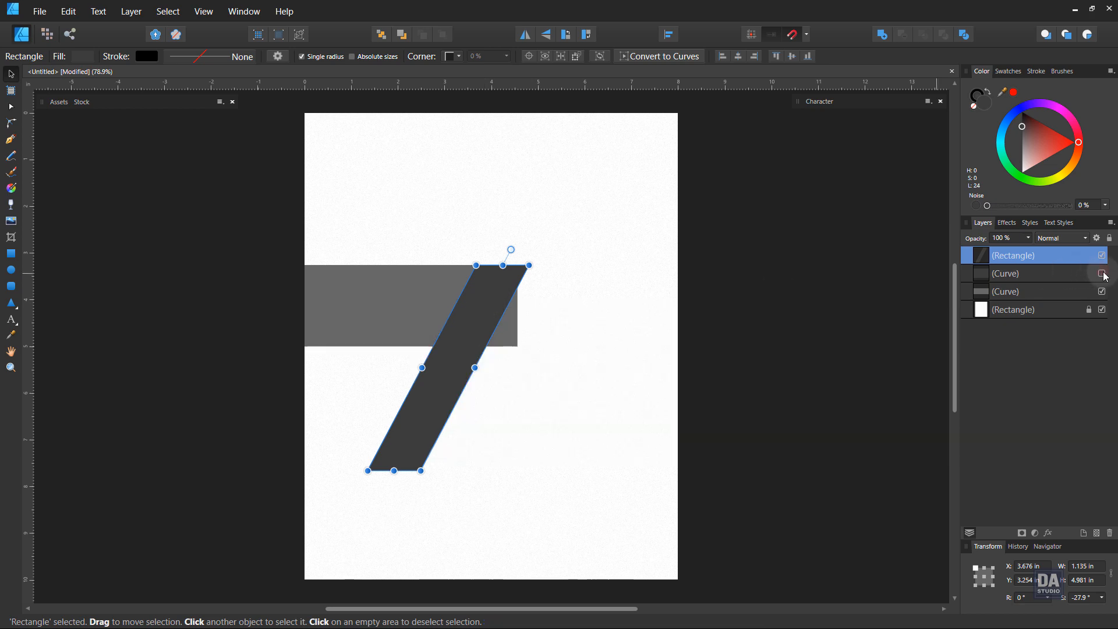
Place a copy of the slanted bar higher up on the page and hide that copy.
{"action": "mouse_move", "coordinate": [480, 316]}
{"action": "left_mouse_down"}
{"action": "mouse_move", "coordinate": [408, 195]}
{"action": "mouse_move", "coordinate": [421, 180]}
{"action": "left_mouse_up"}
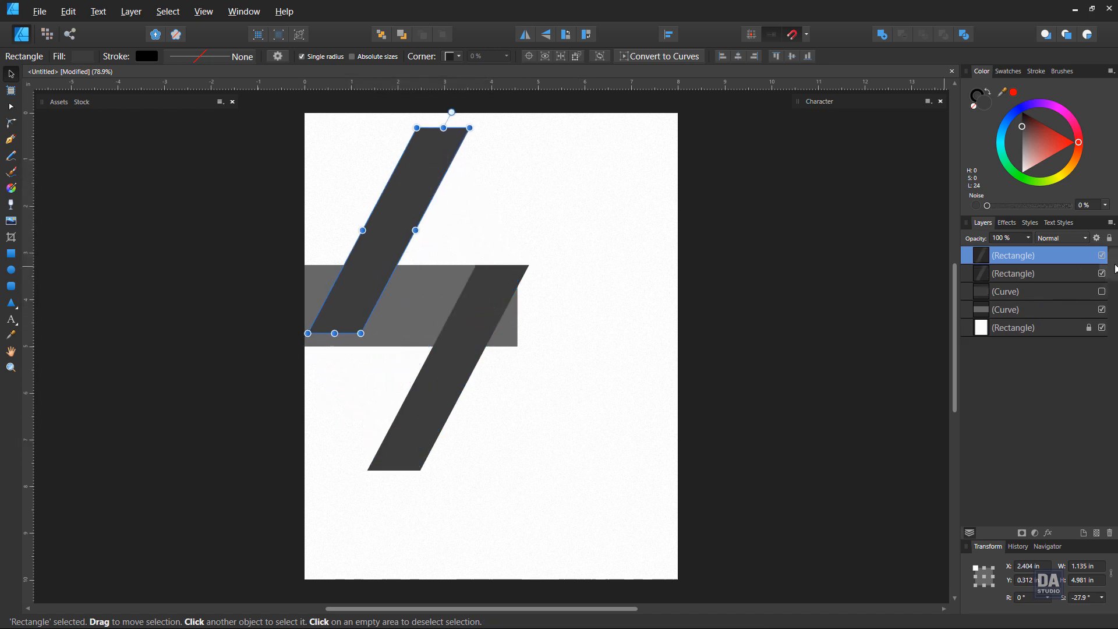
{"action": "left_click", "coordinate": [1102, 256]}
{"action": "left_click", "coordinate": [548, 231]}
Divide the light band and the slanted bar crossing it into separate pieces.
{"action": "left_click", "coordinate": [499, 297]}
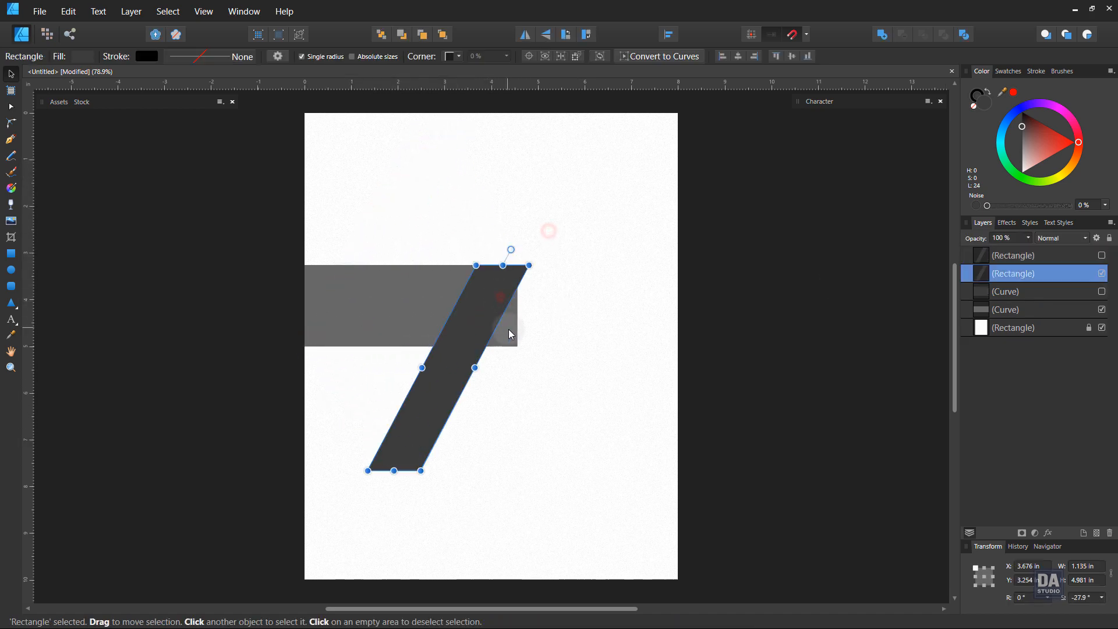
{"action": "left_click", "coordinate": [509, 330], "text": "shift"}
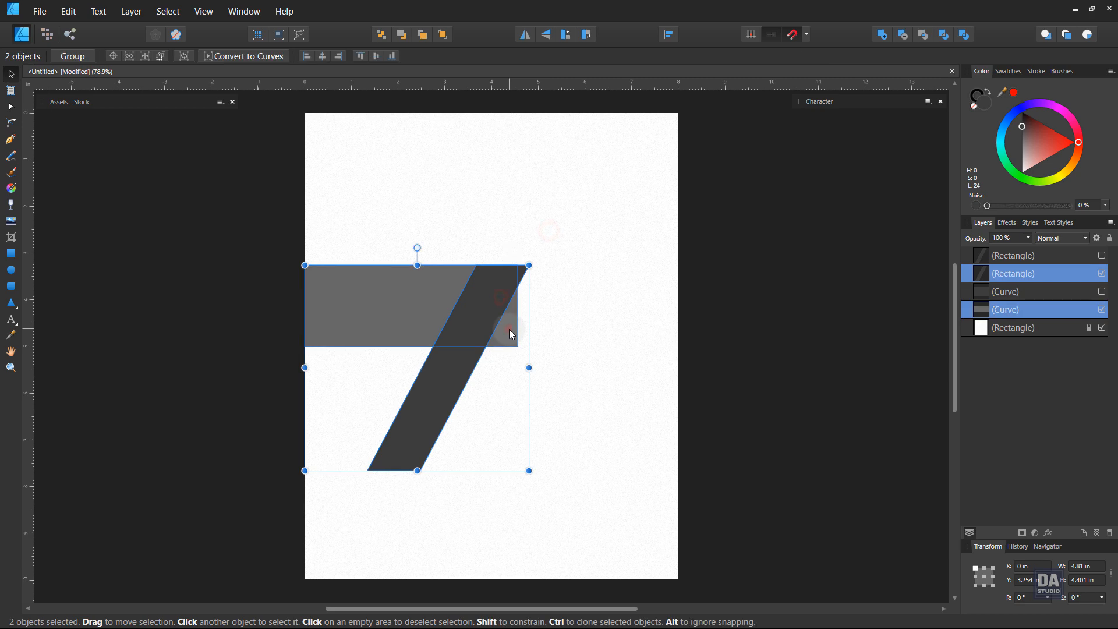
{"action": "left_click", "coordinate": [964, 35]}
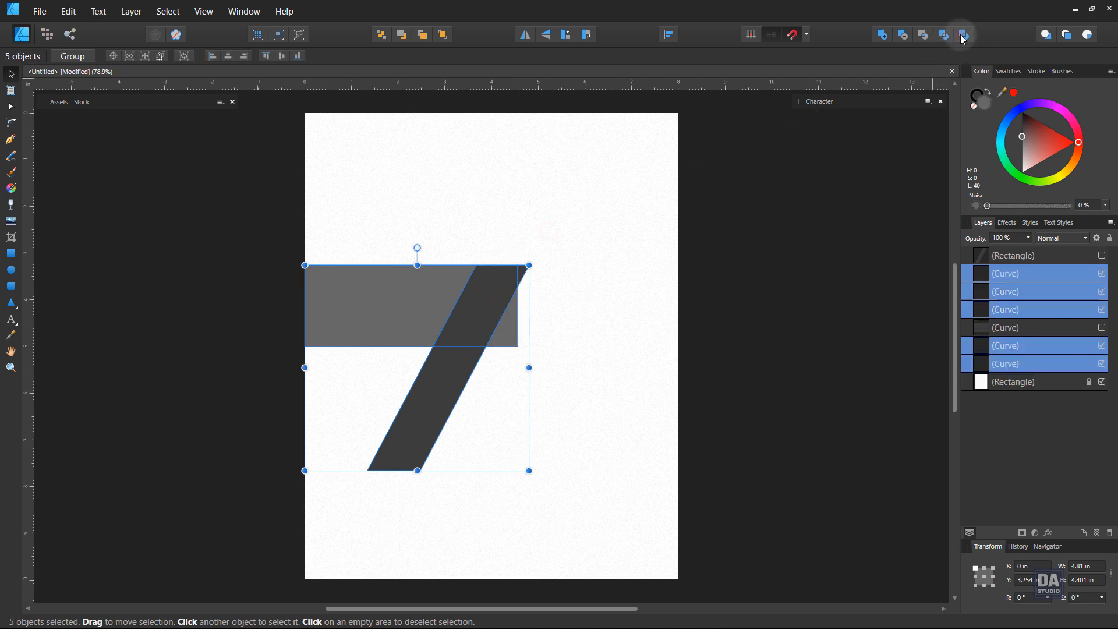
{"action": "left_click", "coordinate": [813, 258]}
Delete the slanted bar's pieces and the light band's cut-off corner, keeping only the band with a slanted end.
{"action": "left_click", "coordinate": [483, 305]}
{"action": "left_click", "coordinate": [509, 333], "text": "shift"}
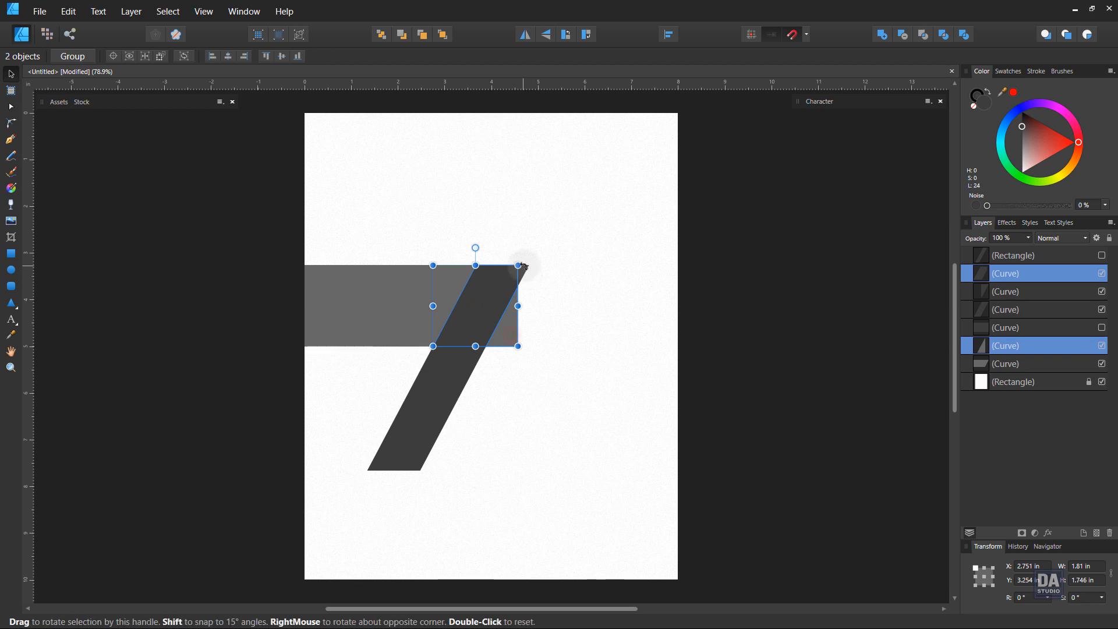
{"action": "left_click", "coordinate": [525, 270], "text": "shift"}
{"action": "left_click", "coordinate": [439, 393], "text": "shift"}
{"action": "left_click_drag", "start_coordinate": [442, 384], "coordinate": [538, 396]}
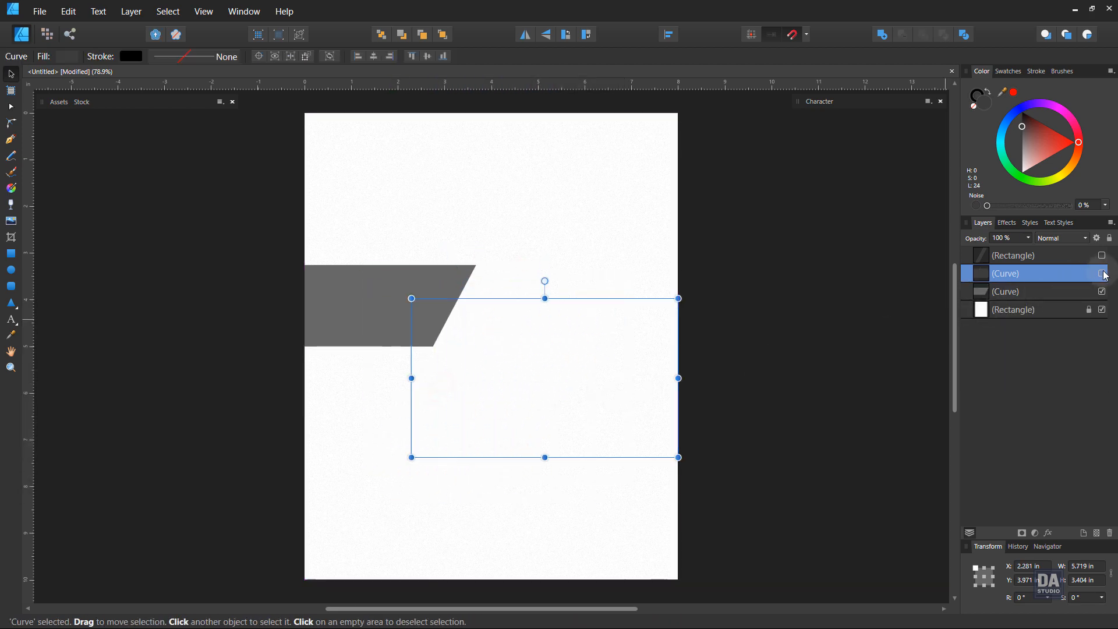
Show the dark rectangle and the slanted bar again, and place a copy of the bar across the rectangle's inner edge.
{"action": "left_click", "coordinate": [1102, 274]}
{"action": "left_click", "coordinate": [798, 310]}
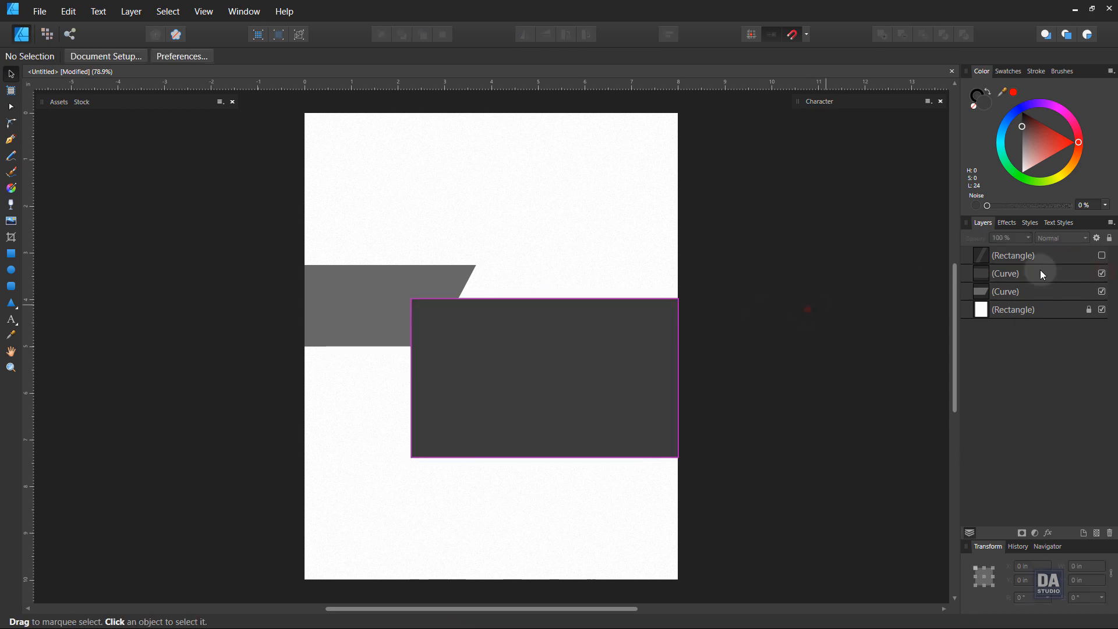
{"action": "left_click", "coordinate": [1101, 256]}
{"action": "left_click", "coordinate": [406, 253]}
{"action": "mouse_move", "coordinate": [393, 237]}
{"action": "left_mouse_down"}
{"action": "mouse_move", "coordinate": [459, 390]}
{"action": "mouse_move", "coordinate": [421, 391]}
{"action": "mouse_move", "coordinate": [430, 392]}
{"action": "left_mouse_up"}
Divide the dark rectangle and the slanted bar overlapping it into separate pieces.
{"action": "left_click", "coordinate": [469, 395], "text": "shift"}
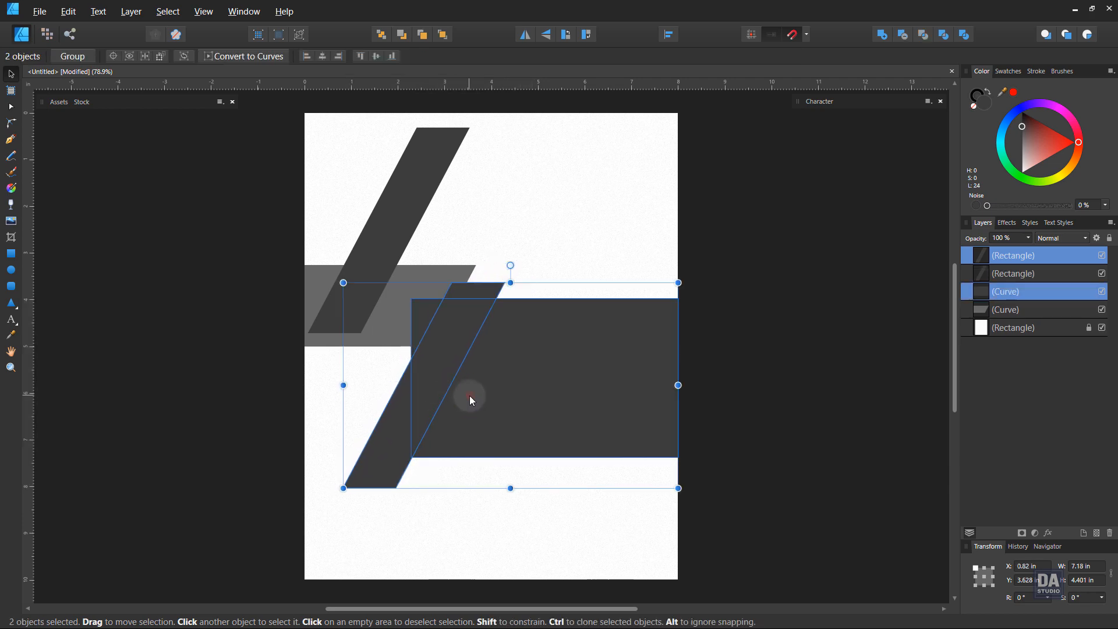
{"action": "left_click", "coordinate": [965, 41]}
{"action": "left_click", "coordinate": [806, 225]}
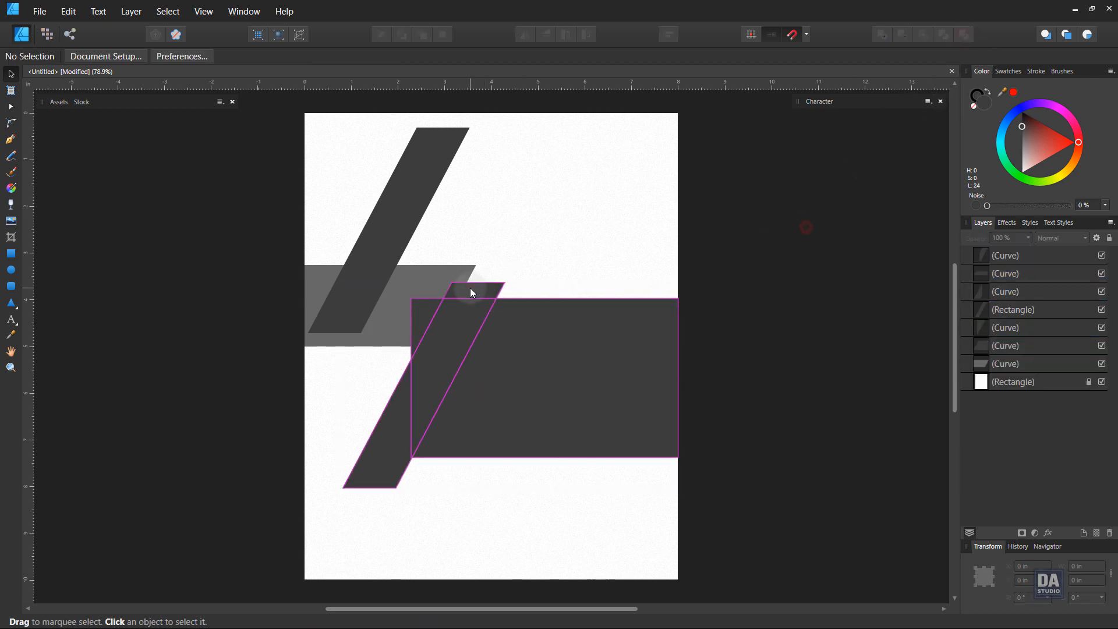
Delete the bar pieces and the cut-off corner, keeping only the dark shape with its slanted edge.
{"action": "left_click", "coordinate": [470, 294]}
{"action": "key", "text": "Delete"}
{"action": "left_click", "coordinate": [459, 325]}
{"action": "key", "text": "Delete"}
{"action": "left_click", "coordinate": [425, 327]}
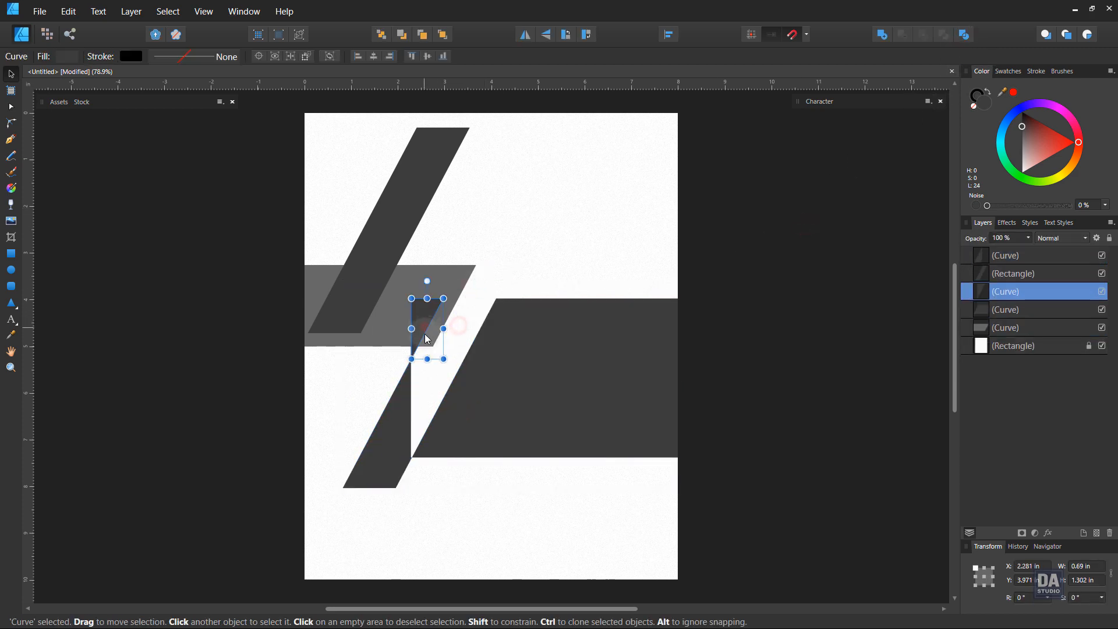
{"action": "key", "text": "Delete"}
{"action": "left_click", "coordinate": [406, 394]}
{"action": "key", "text": "Delete"}
Move the dark shape up slightly and extend the light band's slanted end toward it, to about X 3.2 in at its lower corner.
{"action": "left_click", "coordinate": [507, 390]}
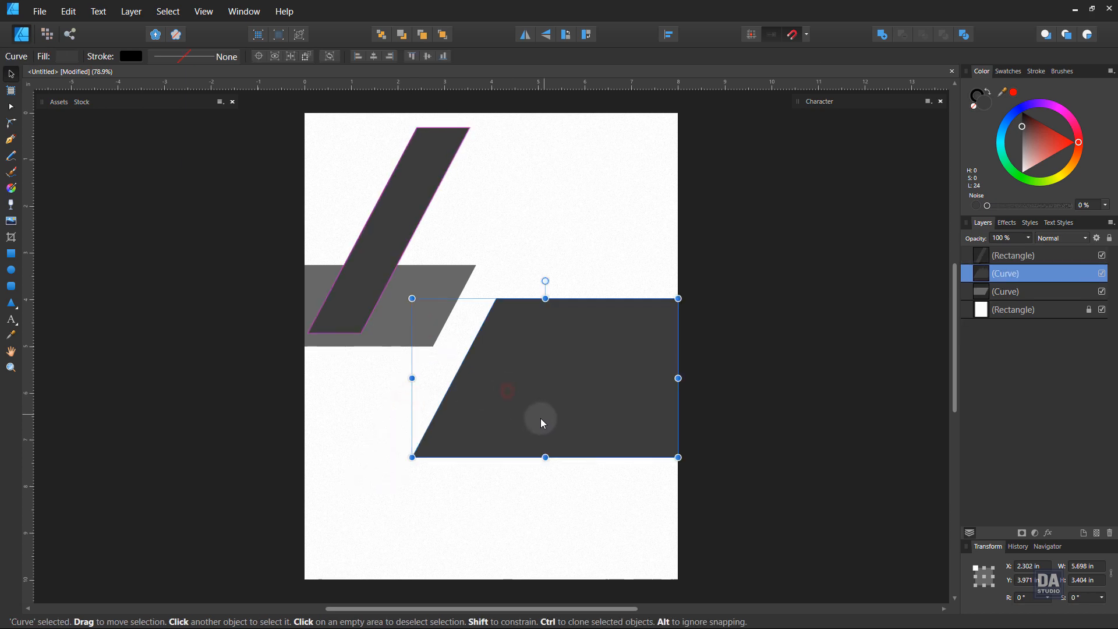
{"action": "mouse_move", "coordinate": [540, 418]}
{"action": "left_mouse_down"}
{"action": "mouse_move", "coordinate": [544, 396]}
{"action": "mouse_move", "coordinate": [543, 414]}
{"action": "left_mouse_up"}
{"action": "left_click", "coordinate": [419, 346]}
{"action": "key", "text": "a"}
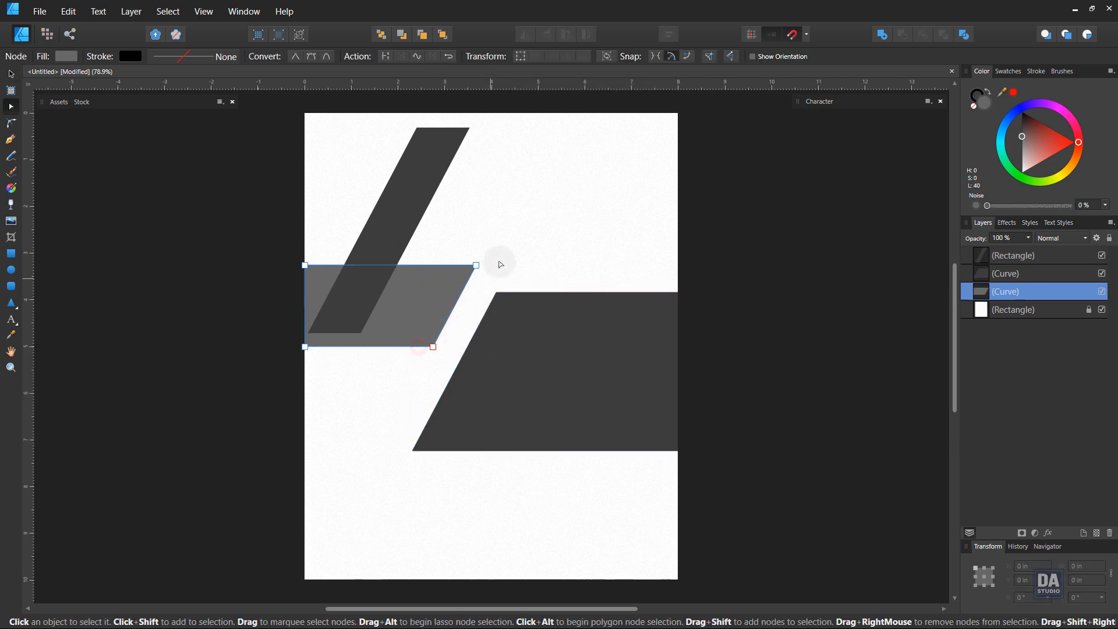
{"action": "left_click_drag", "start_coordinate": [501, 257], "coordinate": [447, 348]}
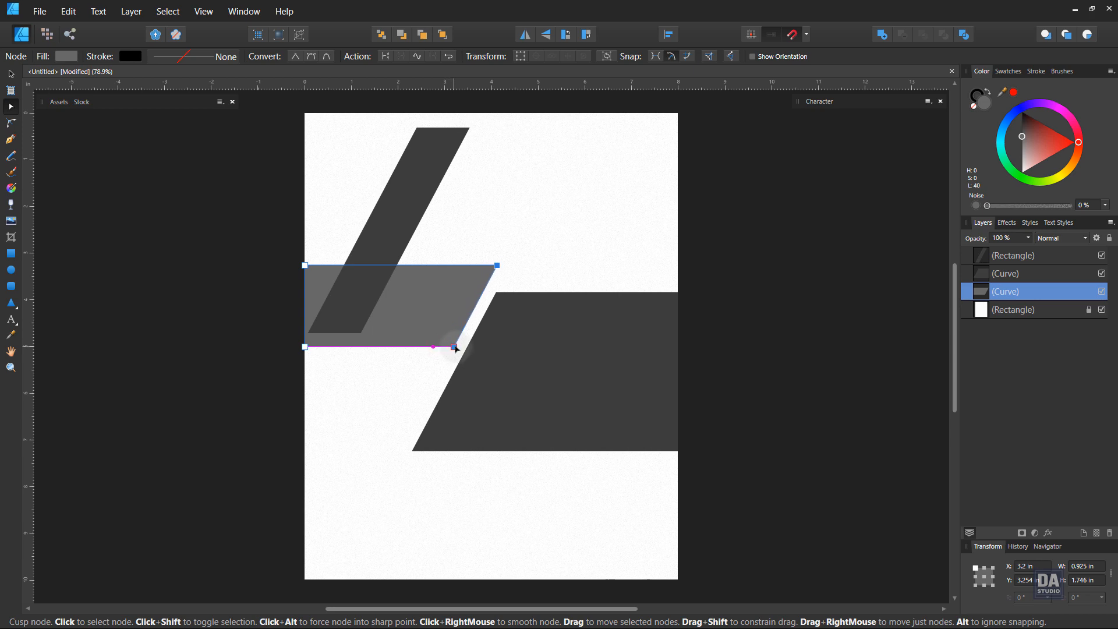
Shift both nodes of the dark shape's slanted edge slightly inward, with the lower node at about X 2.41 in.
{"action": "left_click", "coordinate": [499, 332]}
{"action": "left_click", "coordinate": [496, 292]}
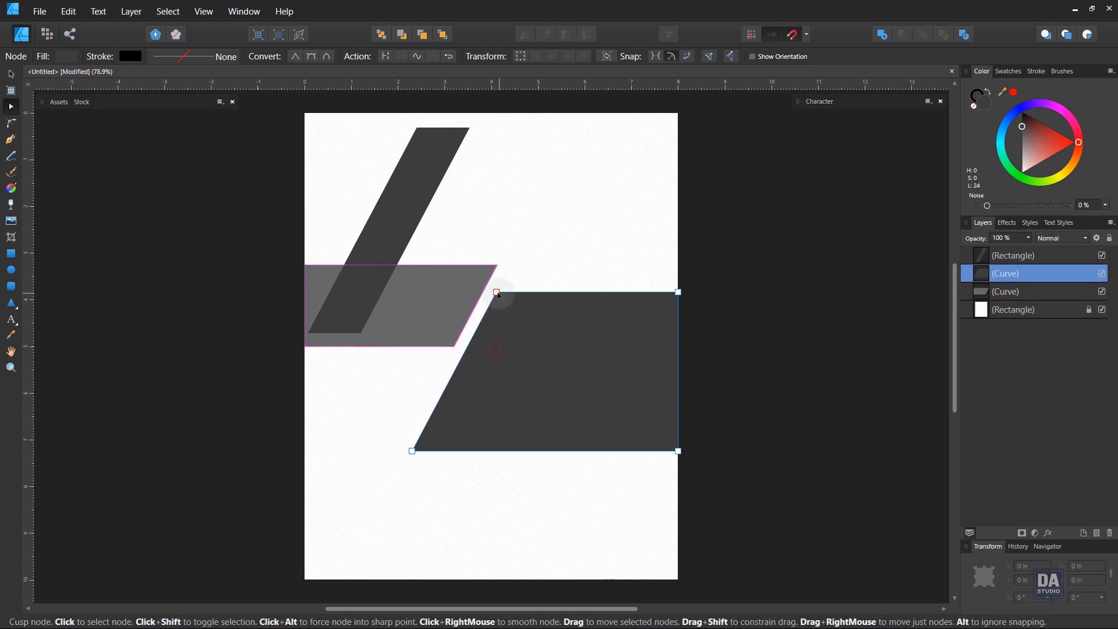
{"action": "left_click", "coordinate": [413, 452], "text": "shift"}
{"action": "left_click_drag", "start_coordinate": [412, 452], "coordinate": [418, 453]}
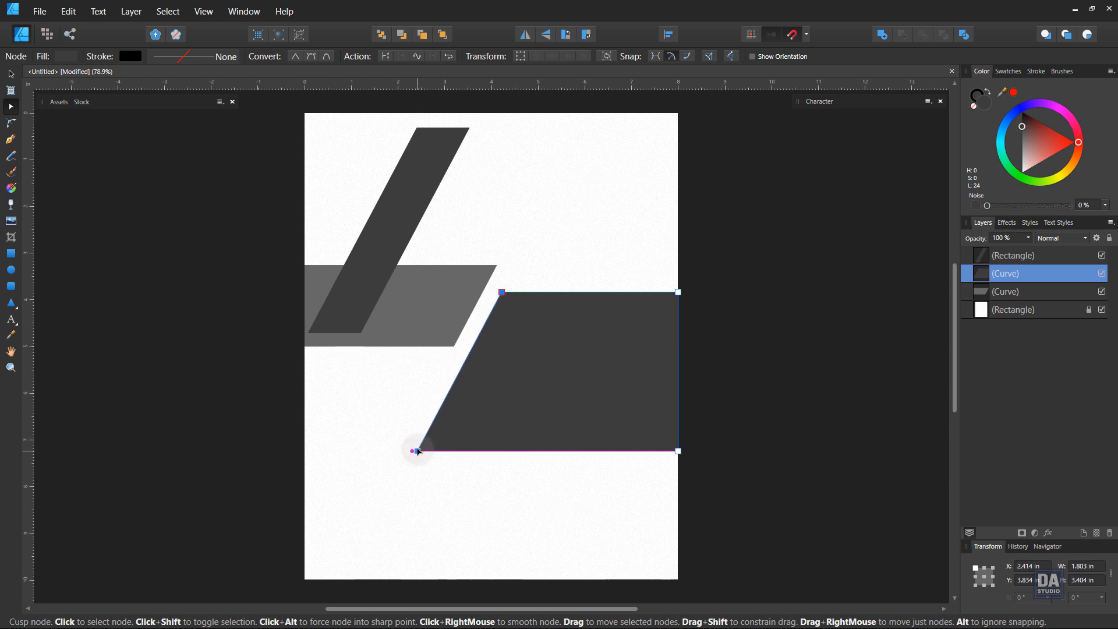
{"action": "left_click", "coordinate": [400, 392]}
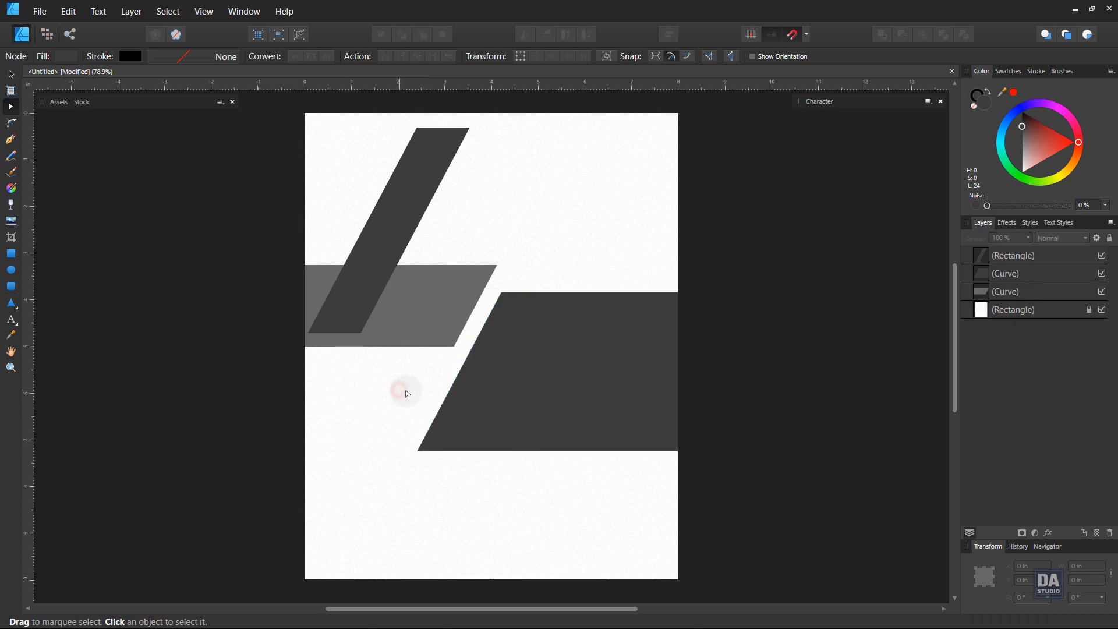
Narrow the remaining slanted bar to about 0.4 in, place it over the light band's slanted end and adjust both its ends.
{"action": "left_click", "coordinate": [361, 276]}
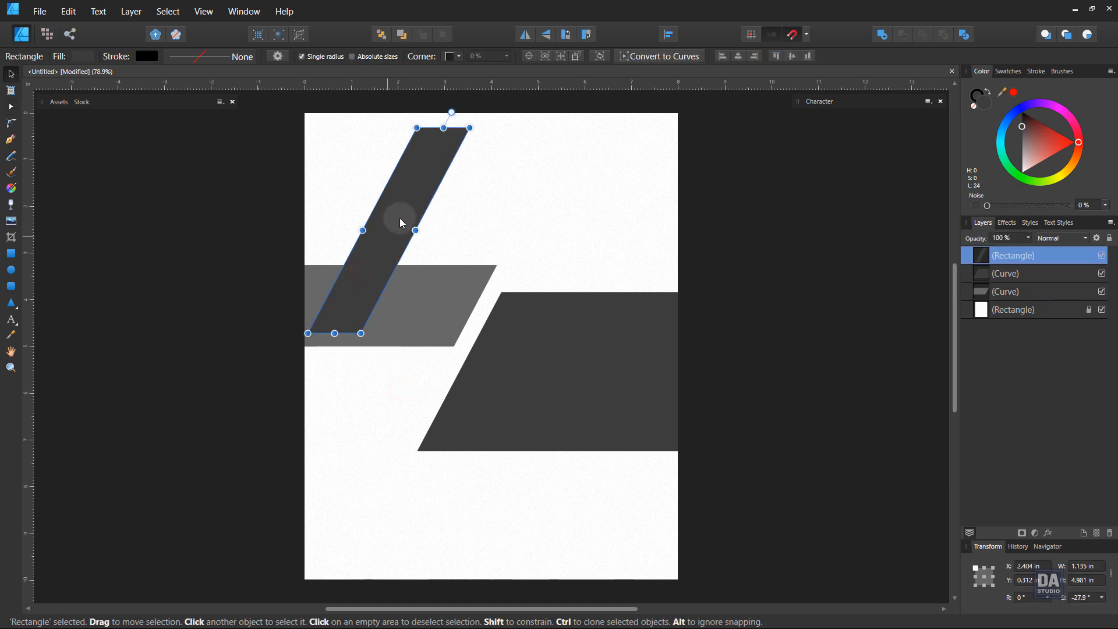
{"action": "left_click_drag", "start_coordinate": [415, 230], "coordinate": [502, 239]}
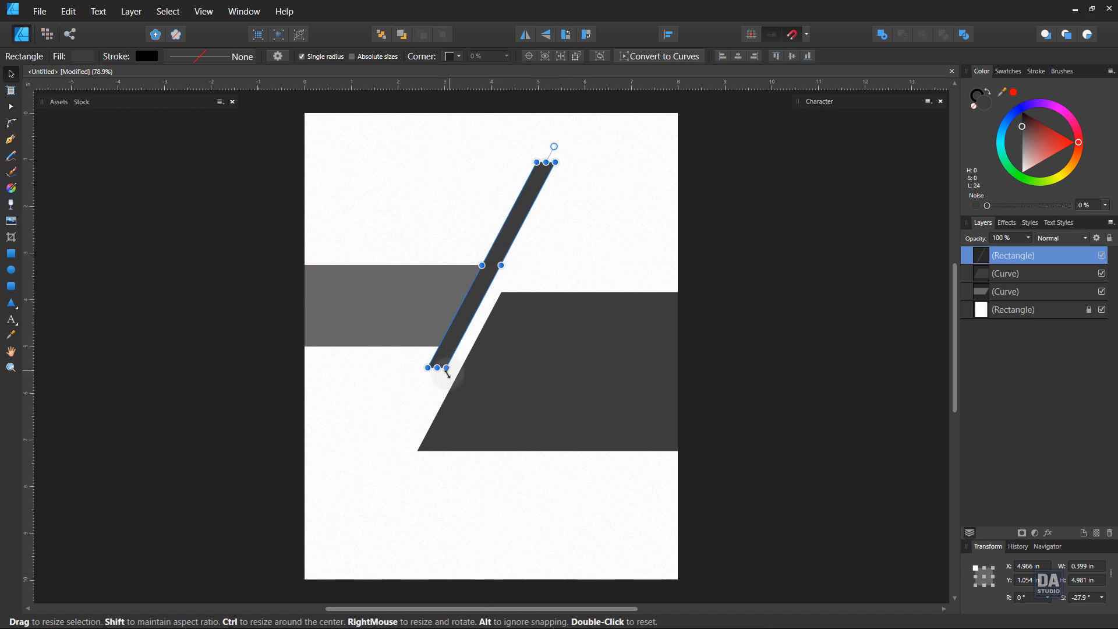
{"action": "left_click_drag", "start_coordinate": [437, 367], "coordinate": [400, 423]}
{"action": "left_click_drag", "start_coordinate": [554, 163], "coordinate": [522, 224]}
Duplicate the narrow bar along the dark shape's slanted edge and lengthen the copy to about 5.26 in.
{"action": "mouse_move", "coordinate": [494, 271]}
{"action": "left_mouse_down"}
{"action": "mouse_move", "coordinate": [508, 314]}
{"action": "mouse_move", "coordinate": [523, 251]}
{"action": "left_mouse_up"}
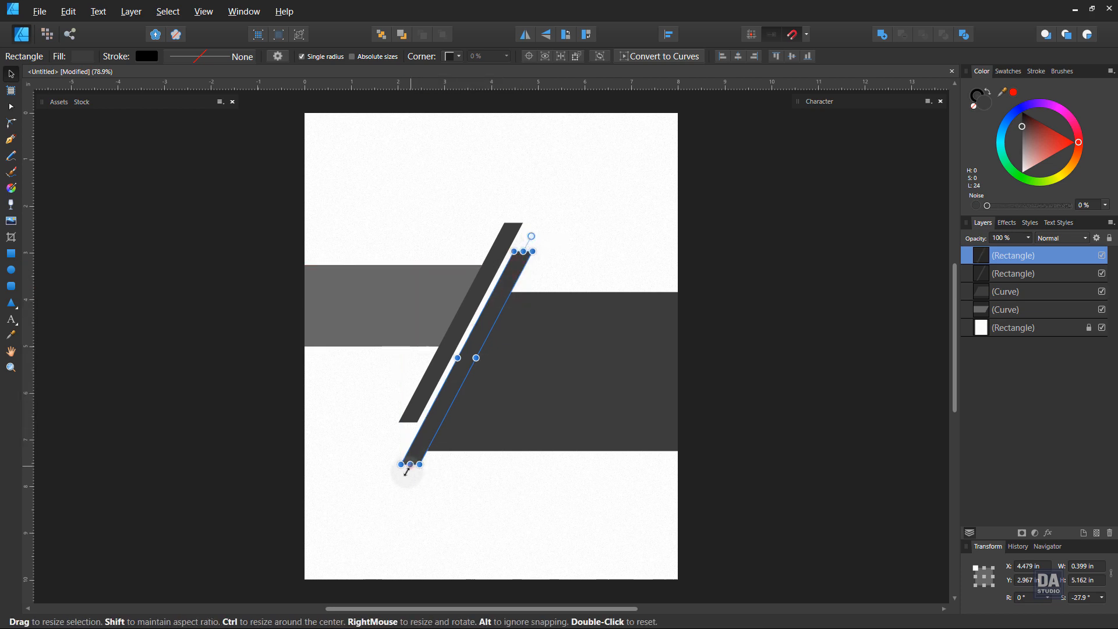
{"action": "left_click_drag", "start_coordinate": [406, 472], "coordinate": [407, 472]}
{"action": "left_click", "coordinate": [496, 496]}
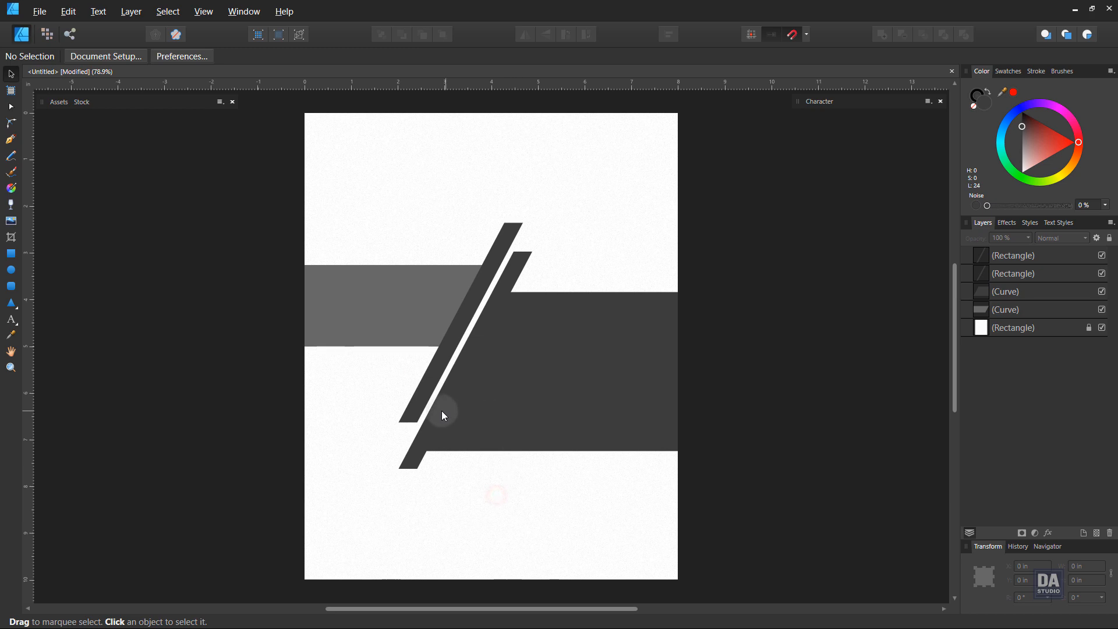
Lighten the fill of the second slanted bar to a gray with lightness 45.
{"action": "left_click", "coordinate": [443, 416]}
{"action": "left_click", "coordinate": [1022, 140]}
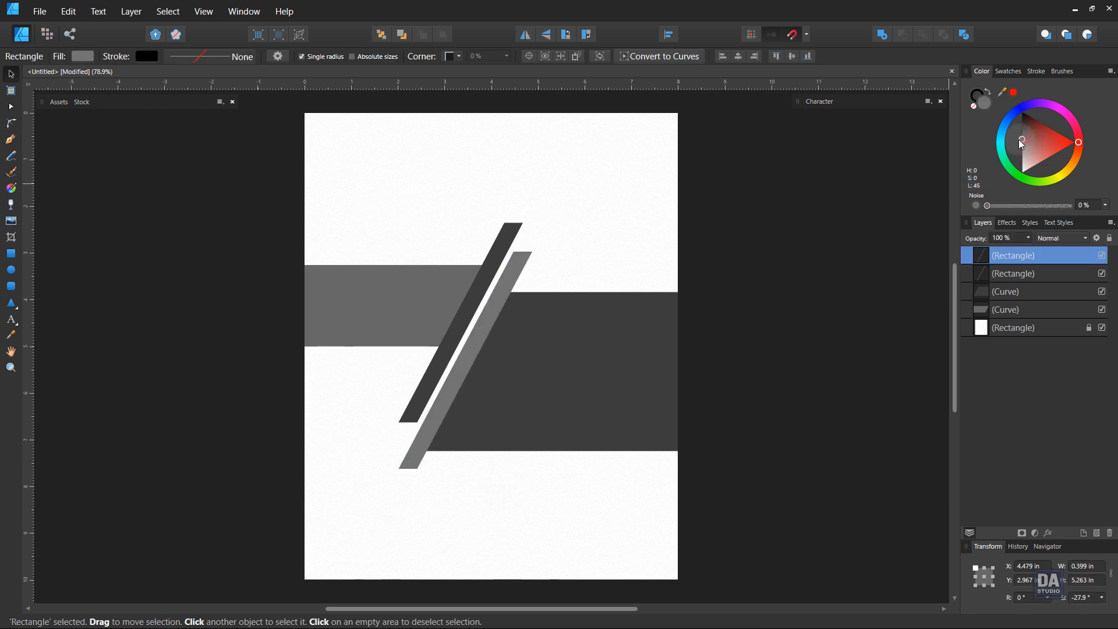
{"action": "left_click", "coordinate": [807, 318]}
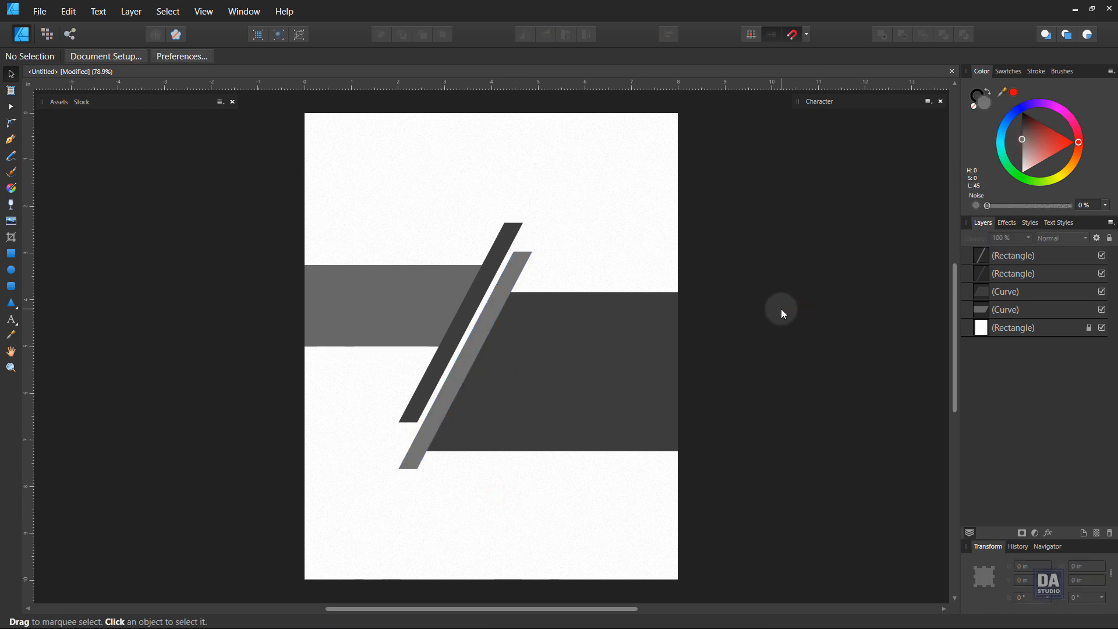
Make both slanted bars thinner by moving their outer long edges toward the gap between them.
{"action": "left_click", "coordinate": [473, 347]}
{"action": "left_click_drag", "start_coordinate": [476, 360], "coordinate": [455, 327]}
{"action": "left_click", "coordinate": [454, 324]}
{"action": "scroll", "coordinate": [456, 327], "scroll_direction": "up", "scroll_amount": 2}
{"action": "left_click", "coordinate": [827, 315]}
{"action": "scroll", "coordinate": [670, 326], "scroll_direction": "down", "scroll_amount": 3}
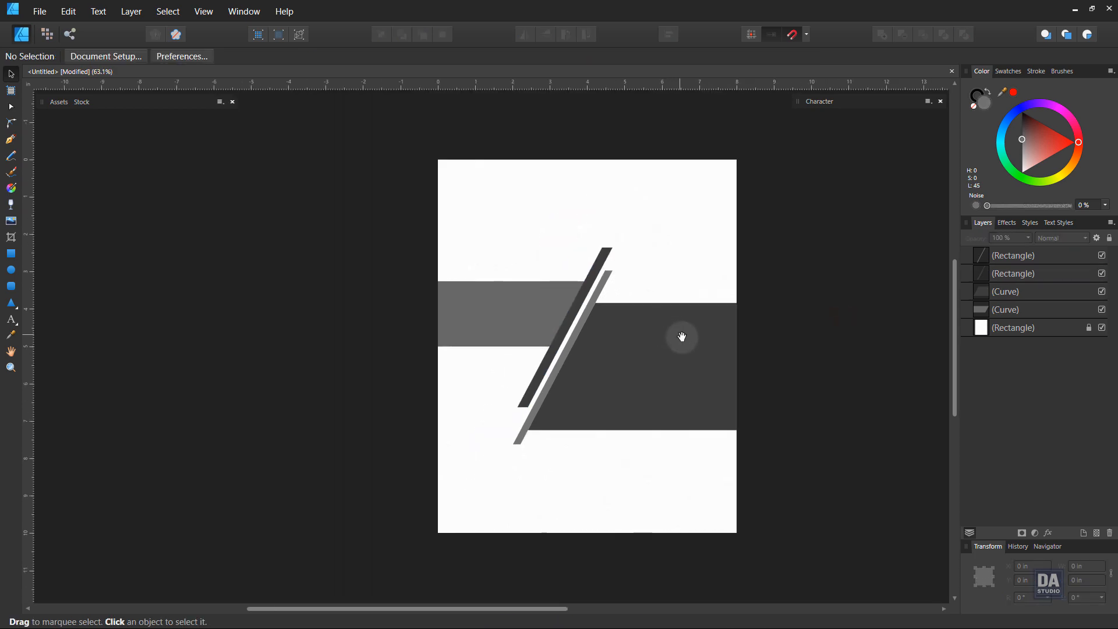
{"action": "left_click_drag", "start_coordinate": [682, 337], "coordinate": [663, 340]}
{"action": "scroll", "coordinate": [666, 340], "scroll_direction": "up", "scroll_amount": 6}
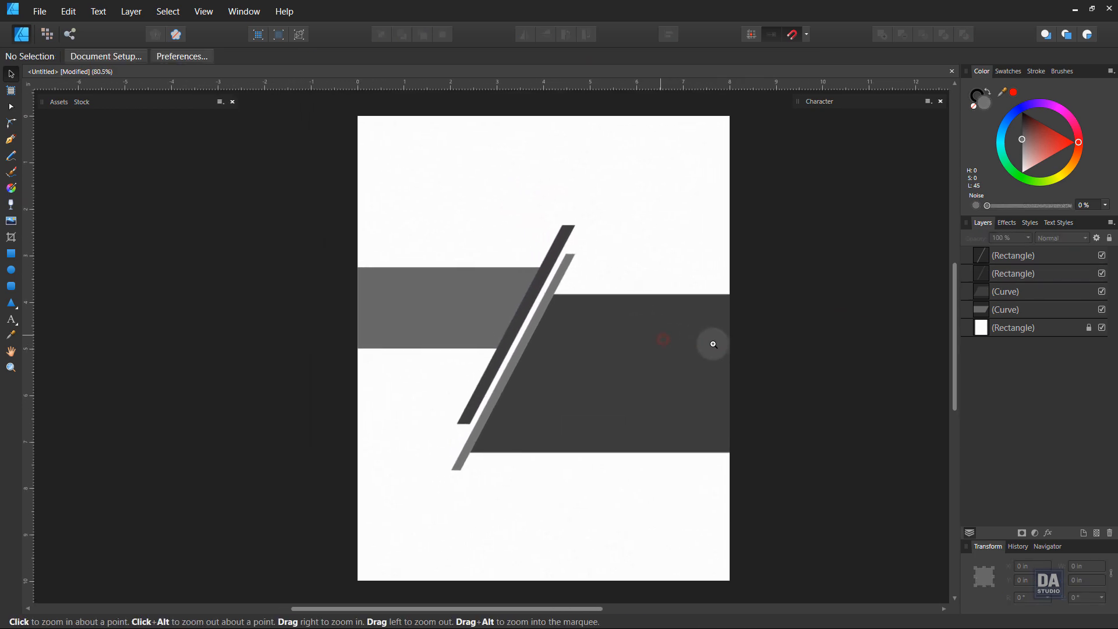
Move the lighter slanted bar slightly closer to the dark slanted bar.
{"action": "key", "text": "v"}
{"action": "left_click", "coordinate": [462, 321]}
{"action": "left_click_drag", "start_coordinate": [463, 321], "coordinate": [456, 321]}
Extend the dark shape's slanted edge outward so that it sits beneath the lighter slanted bar.
{"action": "left_click", "coordinate": [491, 326]}
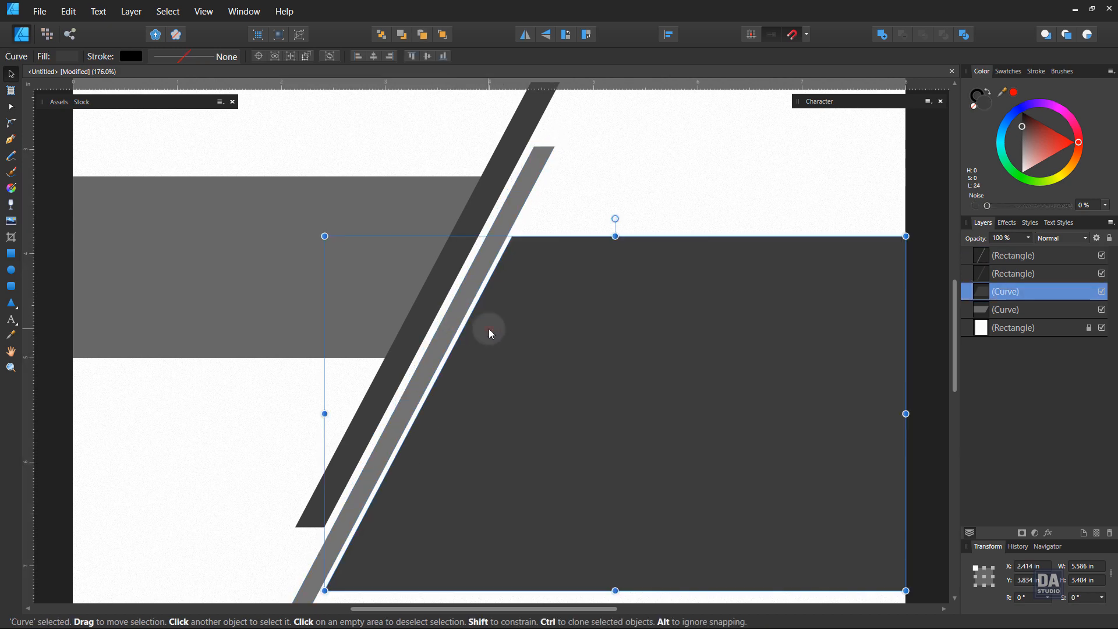
{"action": "key", "text": "a"}
{"action": "key", "text": "space"}
{"action": "left_click_drag", "start_coordinate": [491, 368], "coordinate": [504, 312]}
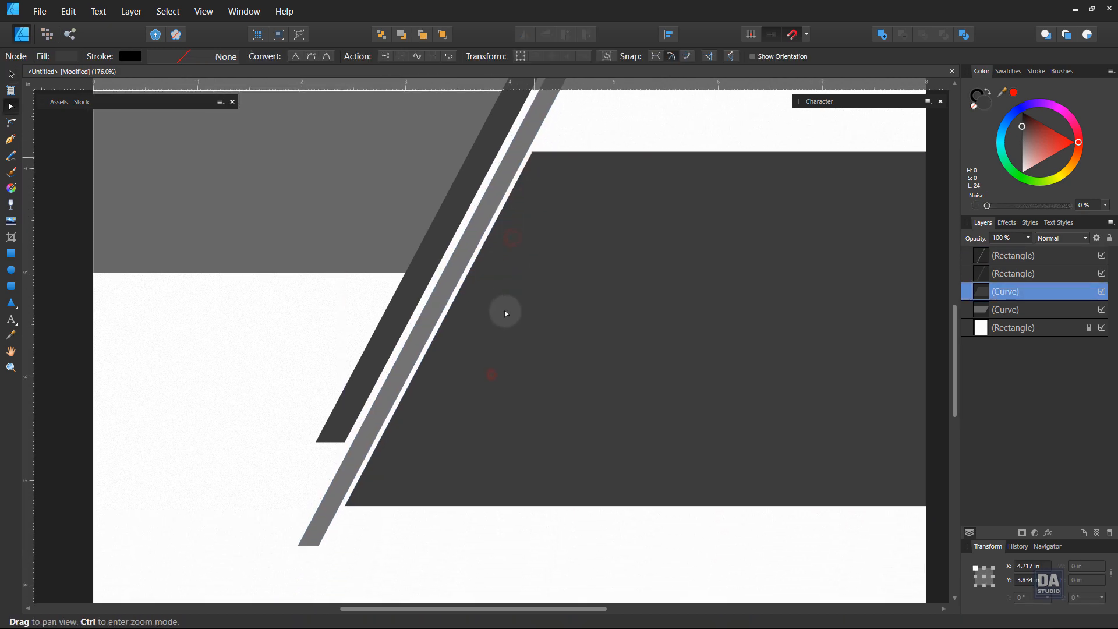
{"action": "left_click", "coordinate": [345, 506], "text": "shift"}
{"action": "left_click_drag", "start_coordinate": [345, 505], "coordinate": [335, 505]}
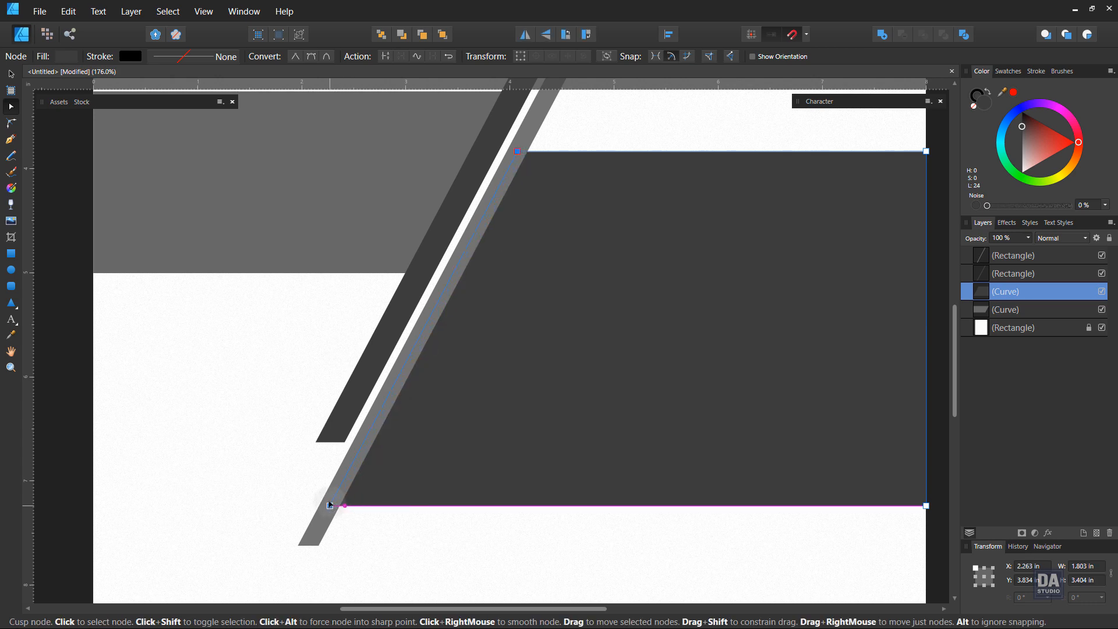
{"action": "left_click_drag", "start_coordinate": [322, 502], "coordinate": [324, 502]}
{"action": "left_click", "coordinate": [370, 520]}
{"action": "key", "text": "ctrl+space"}
{"action": "left_click_drag", "start_coordinate": [575, 396], "coordinate": [326, 390]}
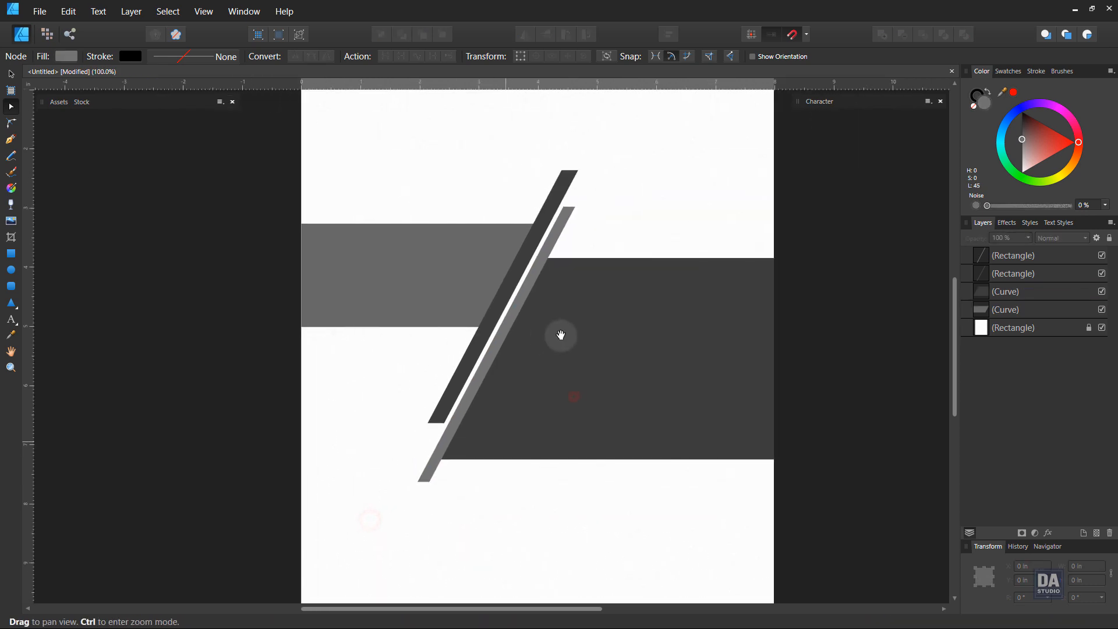
Place the orange diamond company logo asset in the page's upper left area and delete its small placeholder paragraph.
{"action": "mouse_move", "coordinate": [545, 333]}
{"action": "left_mouse_down"}
{"action": "mouse_move", "coordinate": [388, 325]}
{"action": "mouse_move", "coordinate": [561, 330]}
{"action": "mouse_move", "coordinate": [544, 349]}
{"action": "left_mouse_up"}
{"action": "left_click", "coordinate": [59, 102]}
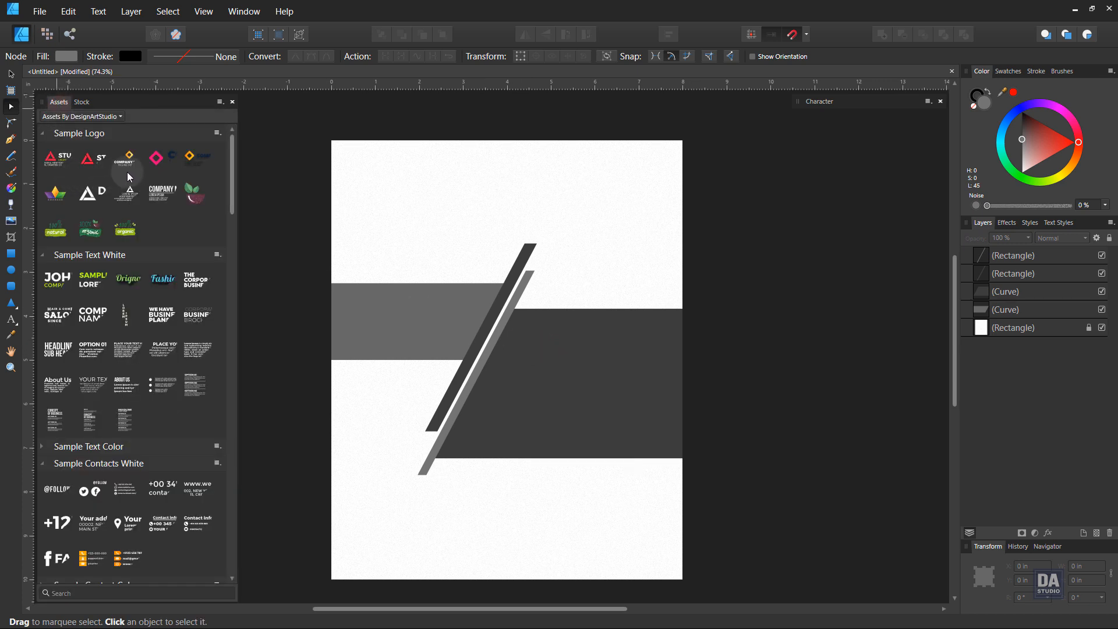
{"action": "left_click_drag", "start_coordinate": [198, 159], "coordinate": [389, 204]}
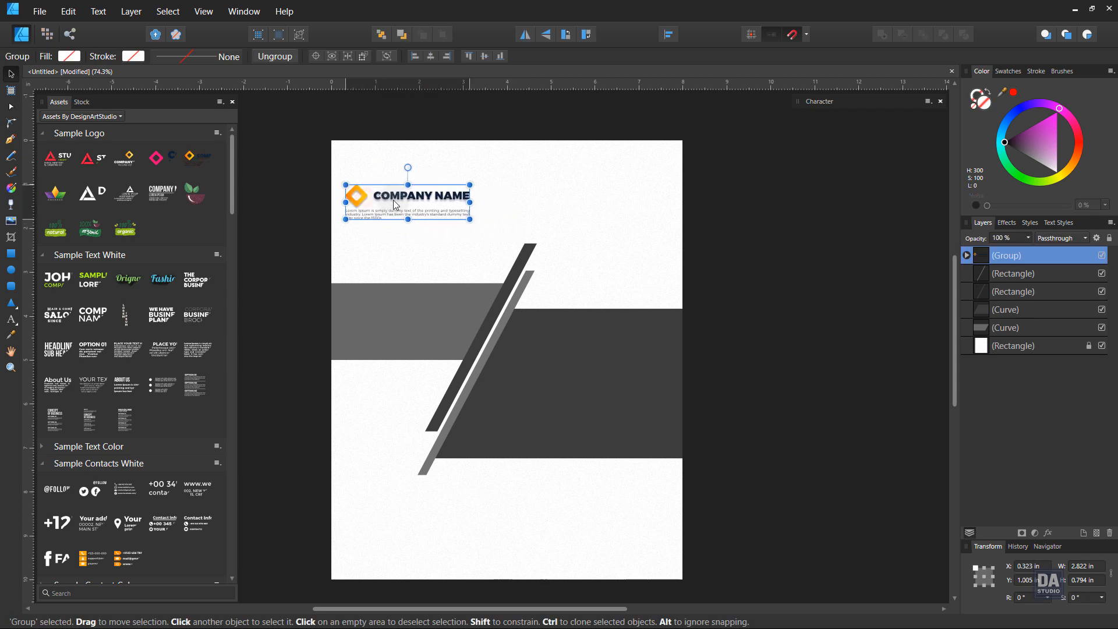
{"action": "double_click", "coordinate": [453, 217]}
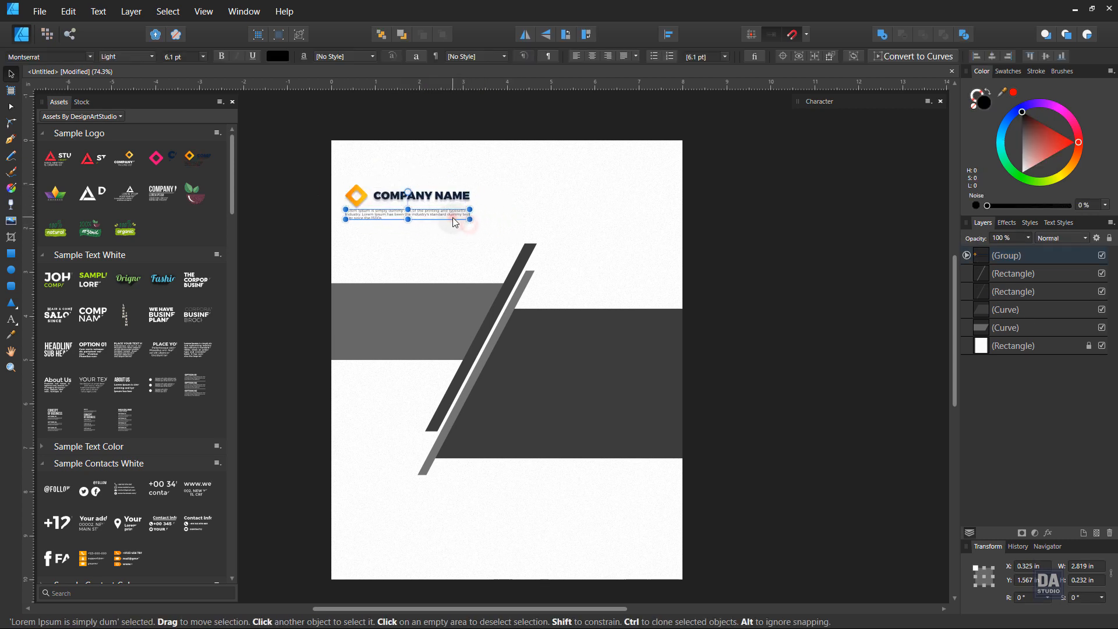
{"action": "key", "text": "Delete"}
{"action": "left_click", "coordinate": [374, 213]}
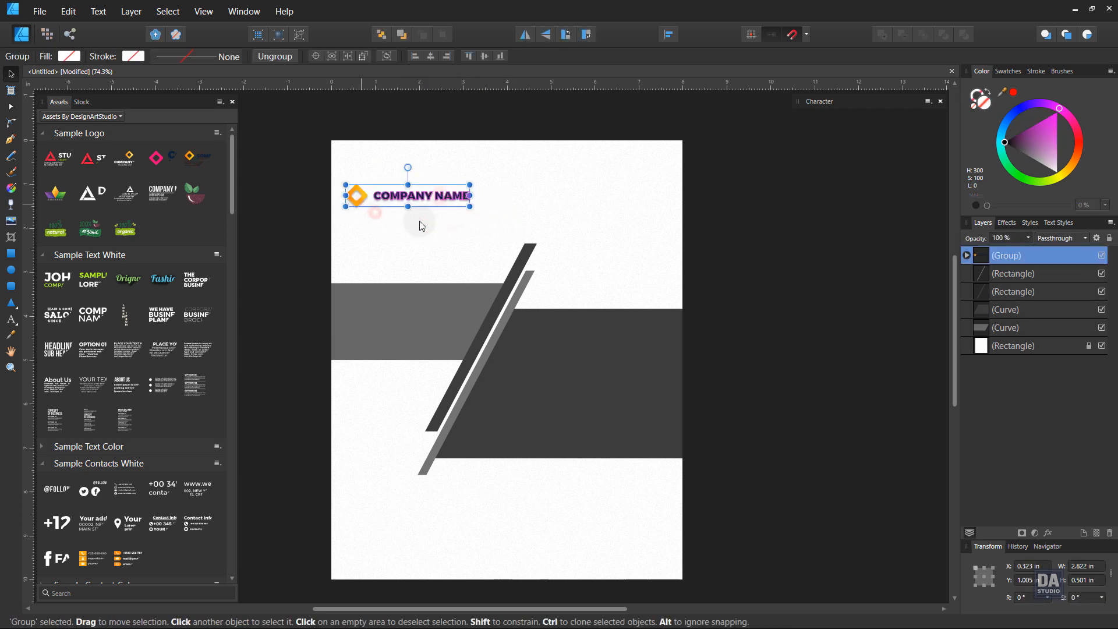
Enlarge the company logo group to about 3.26 in wide and move it slightly up, near the page's left margin.
{"action": "mouse_move", "coordinate": [468, 204]}
{"action": "left_mouse_down"}
{"action": "mouse_move", "coordinate": [481, 204]}
{"action": "mouse_move", "coordinate": [451, 200]}
{"action": "left_mouse_up"}
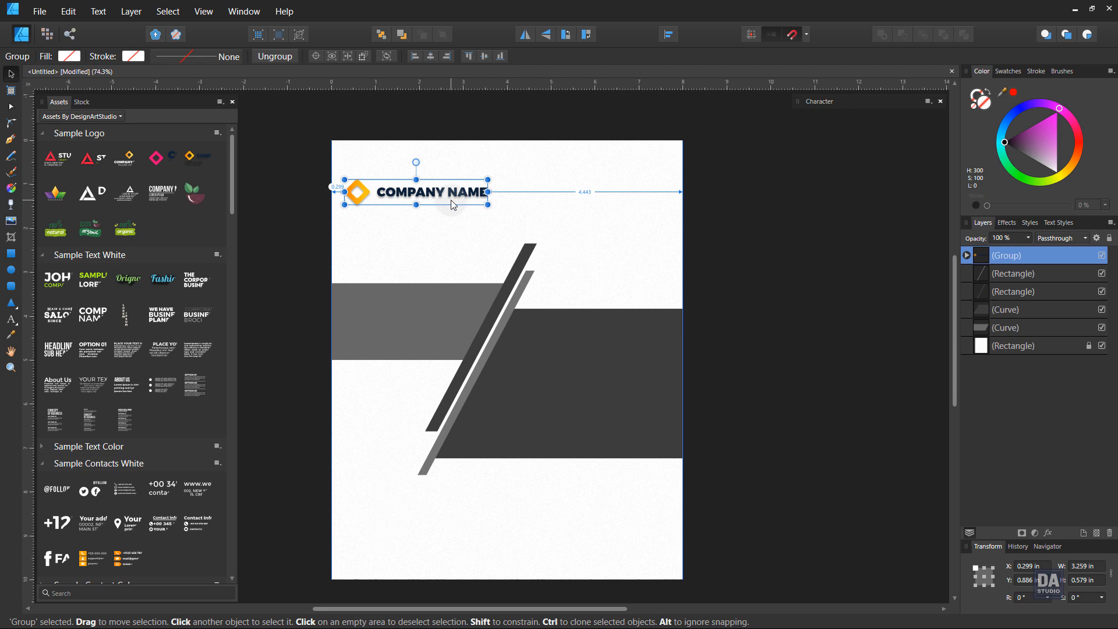
{"action": "left_click", "coordinate": [437, 246]}
{"action": "scroll", "coordinate": [439, 251], "scroll_direction": "up", "scroll_amount": 1}
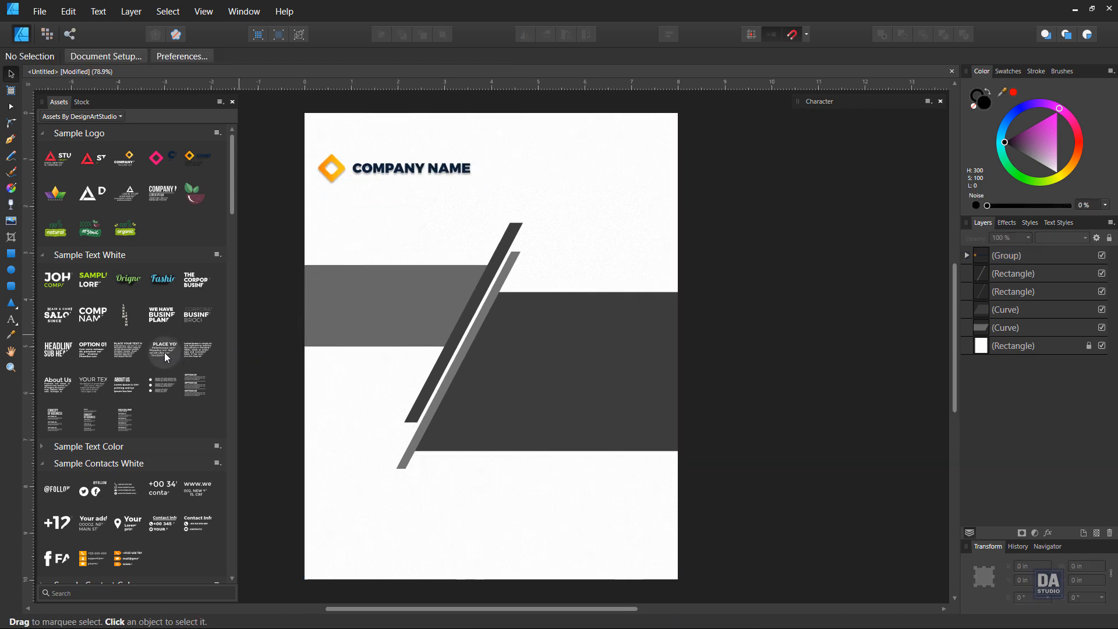
Draw a text frame of about 3.26 × 0.73 in below the logo and fill it with filler text.
{"action": "left_click", "coordinate": [10, 319]}
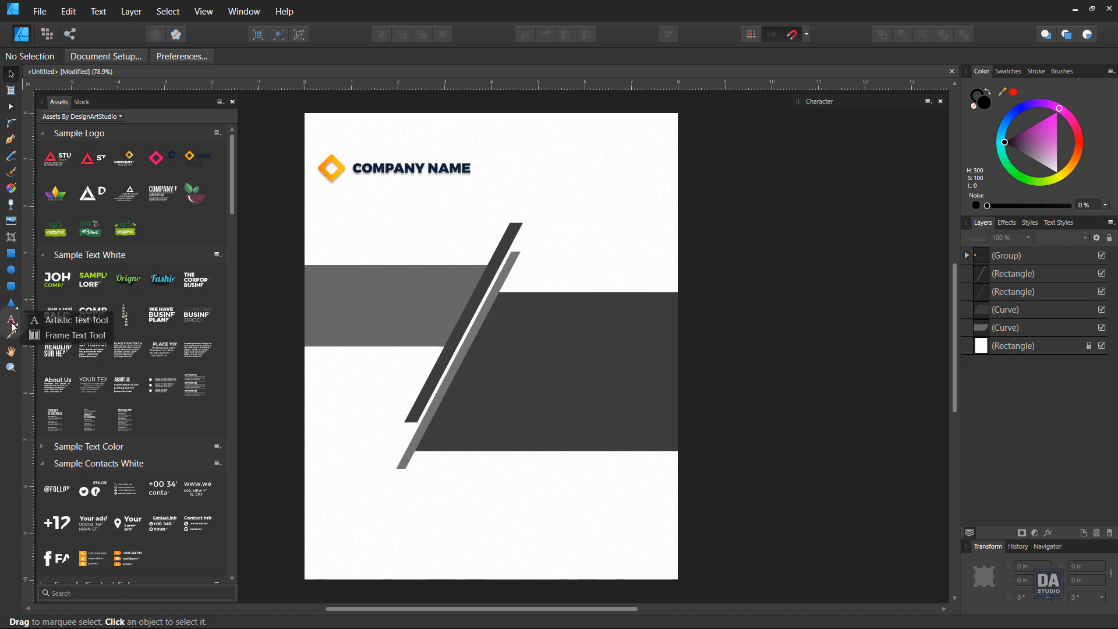
{"action": "left_click", "coordinate": [58, 336]}
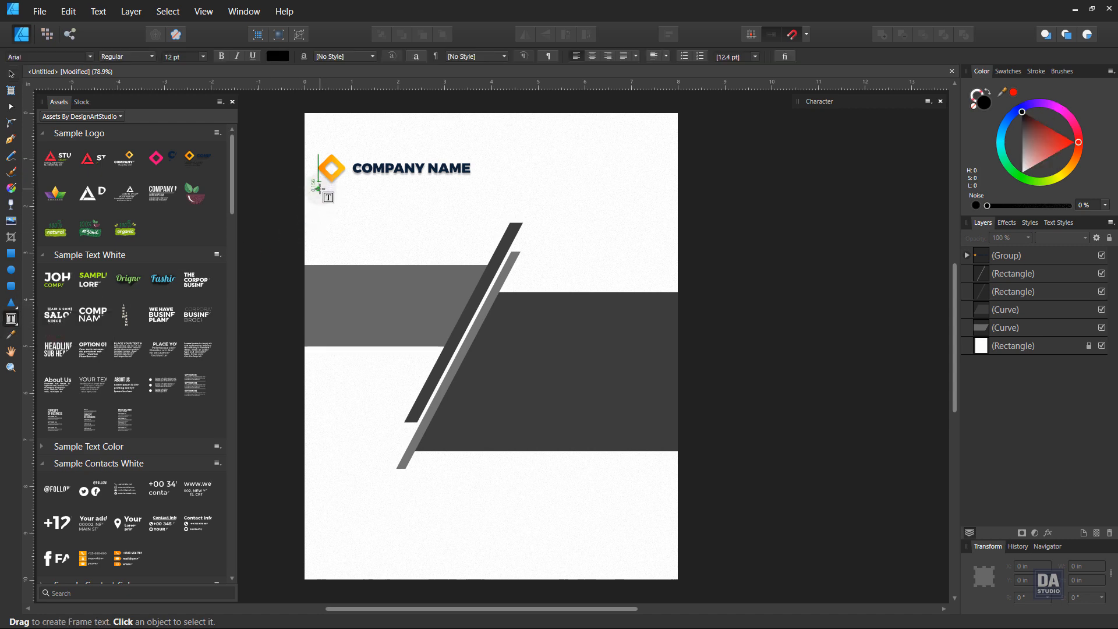
{"action": "left_click_drag", "start_coordinate": [318, 188], "coordinate": [470, 221]}
{"action": "left_click", "coordinate": [99, 13]}
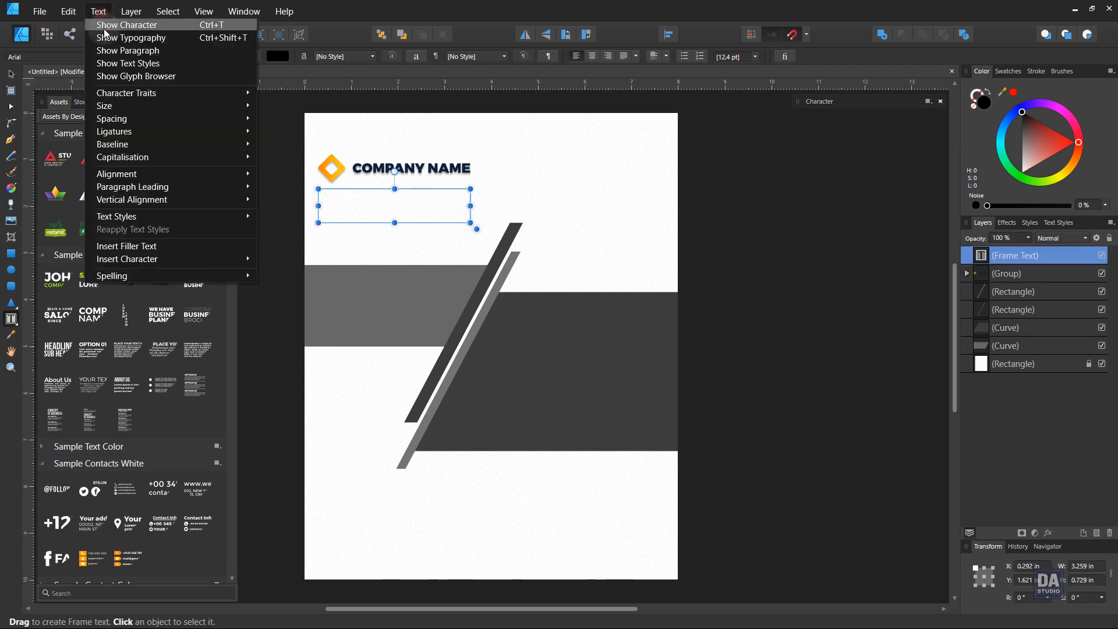
{"action": "left_click", "coordinate": [137, 244]}
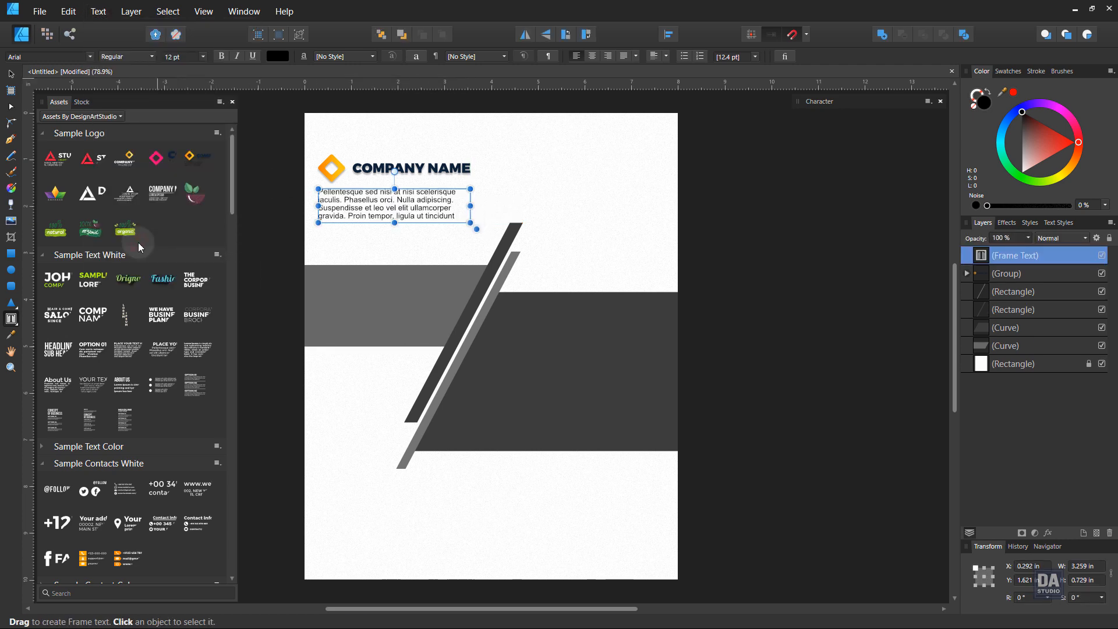
Set the paragraph's font size to 11 pt and shorten its frame to about 0.52 in high.
{"action": "left_click", "coordinate": [11, 73]}
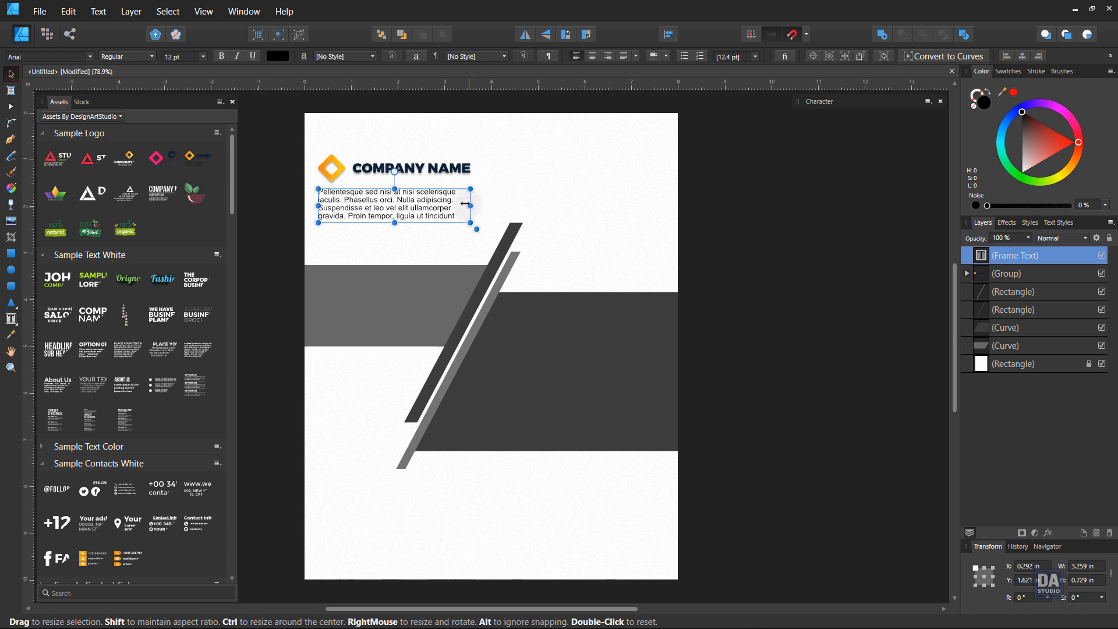
{"action": "scroll", "coordinate": [179, 57], "scroll_direction": "up", "scroll_amount": 1}
{"action": "scroll", "coordinate": [179, 59], "scroll_direction": "up", "scroll_amount": 1}
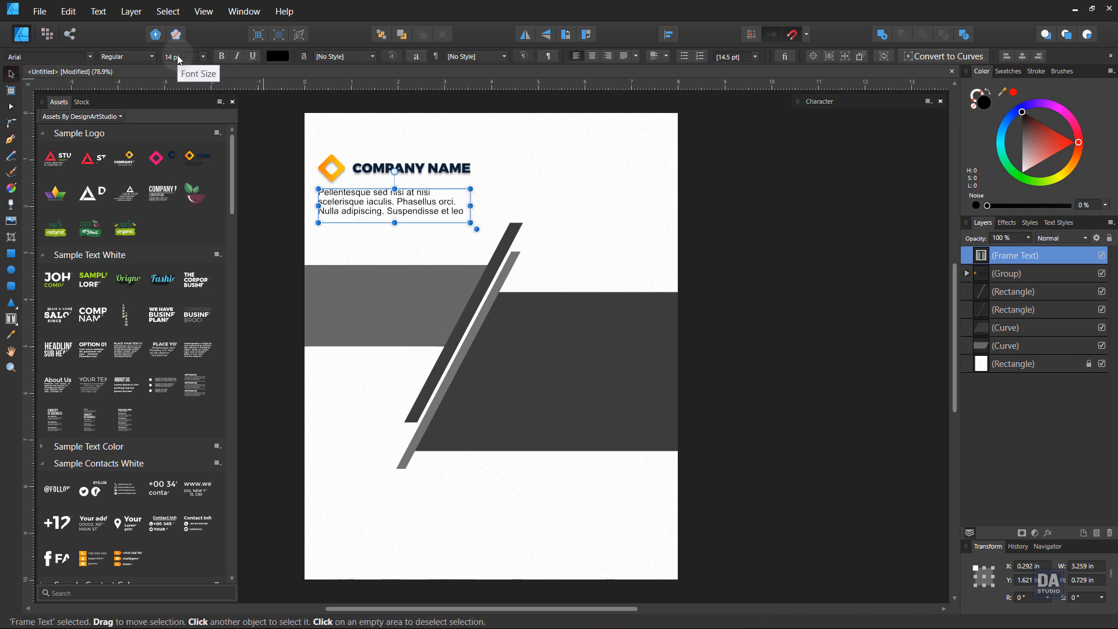
{"action": "scroll", "coordinate": [178, 59], "scroll_direction": "down", "scroll_amount": 1}
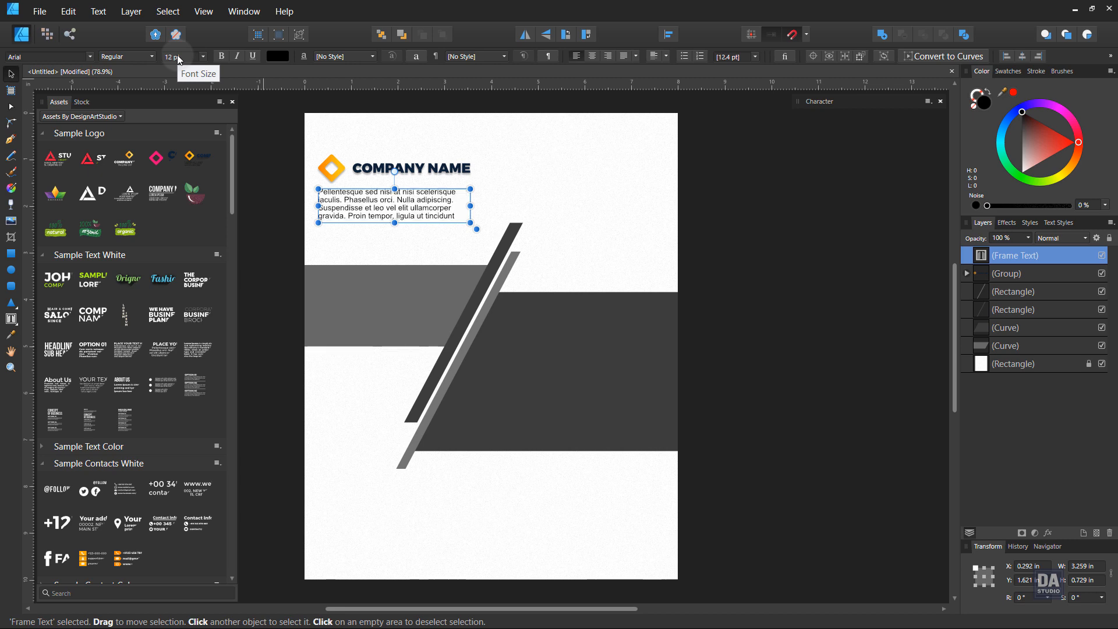
{"action": "scroll", "coordinate": [179, 59], "scroll_direction": "down", "scroll_amount": 1}
{"action": "left_click_drag", "start_coordinate": [394, 221], "coordinate": [395, 212]}
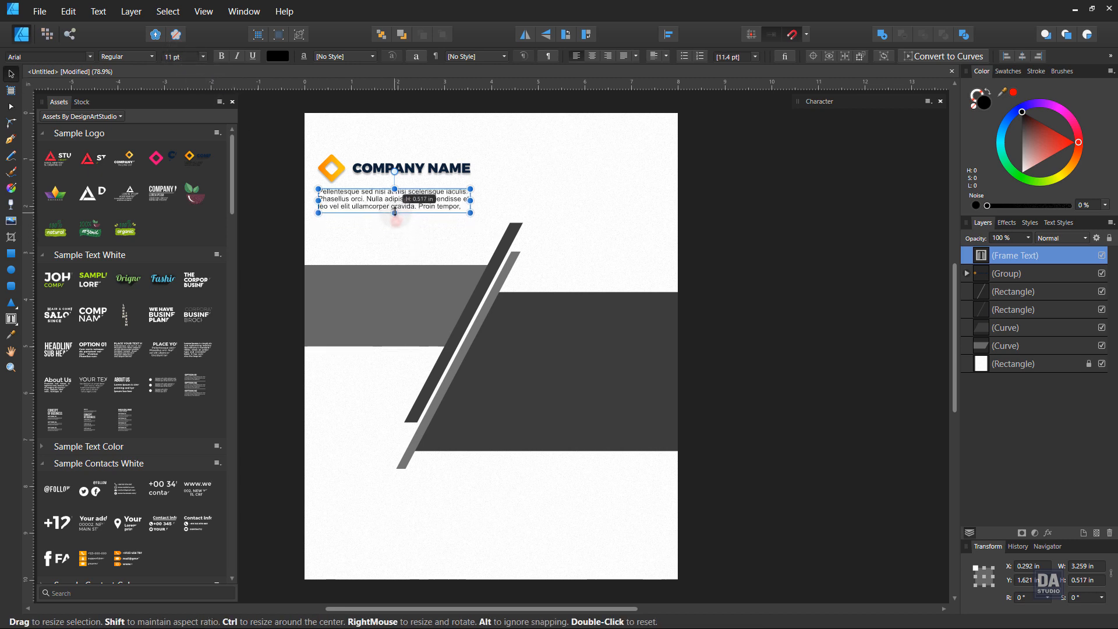
Move the paragraph frame to sit just under the logo, at about X 0.335 in and Y 1.593 in.
{"action": "left_click", "coordinate": [377, 224]}
{"action": "scroll", "coordinate": [370, 219], "scroll_direction": "up", "scroll_amount": 4}
{"action": "left_click_drag", "start_coordinate": [392, 264], "coordinate": [488, 279]}
{"action": "left_click", "coordinate": [489, 298]}
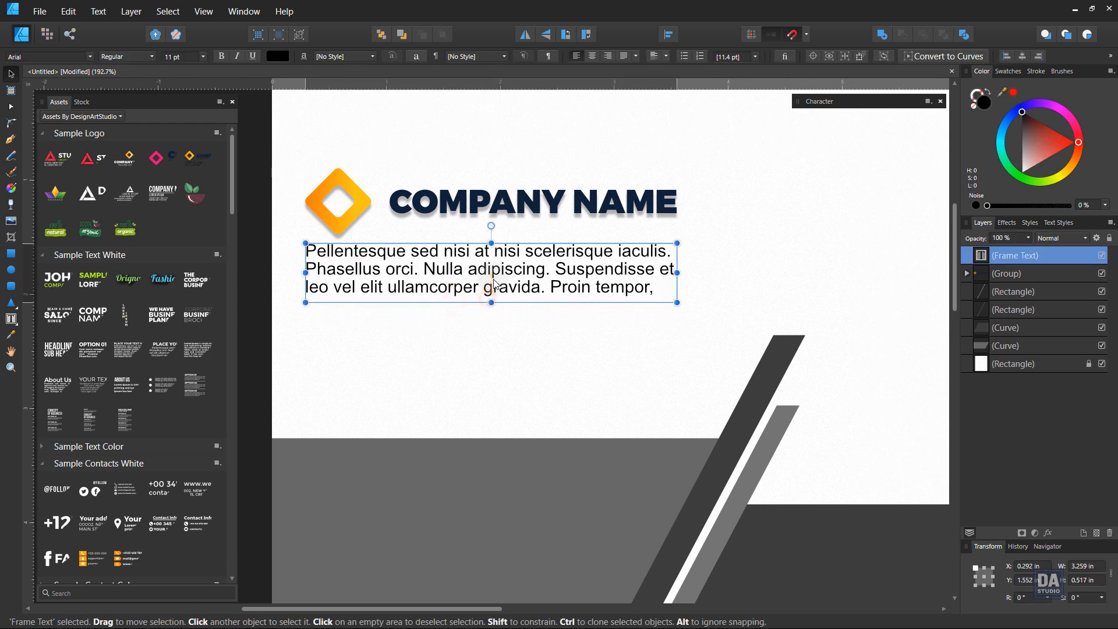
{"action": "left_click", "coordinate": [512, 317]}
{"action": "scroll", "coordinate": [510, 369], "scroll_direction": "down", "scroll_amount": 4}
{"action": "scroll", "coordinate": [504, 375], "scroll_direction": "down", "scroll_amount": 2}
{"action": "left_click_drag", "start_coordinate": [528, 378], "coordinate": [415, 304]}
{"action": "left_click_drag", "start_coordinate": [398, 327], "coordinate": [438, 328]}
{"action": "scroll", "coordinate": [334, 248], "scroll_direction": "up", "scroll_amount": 4}
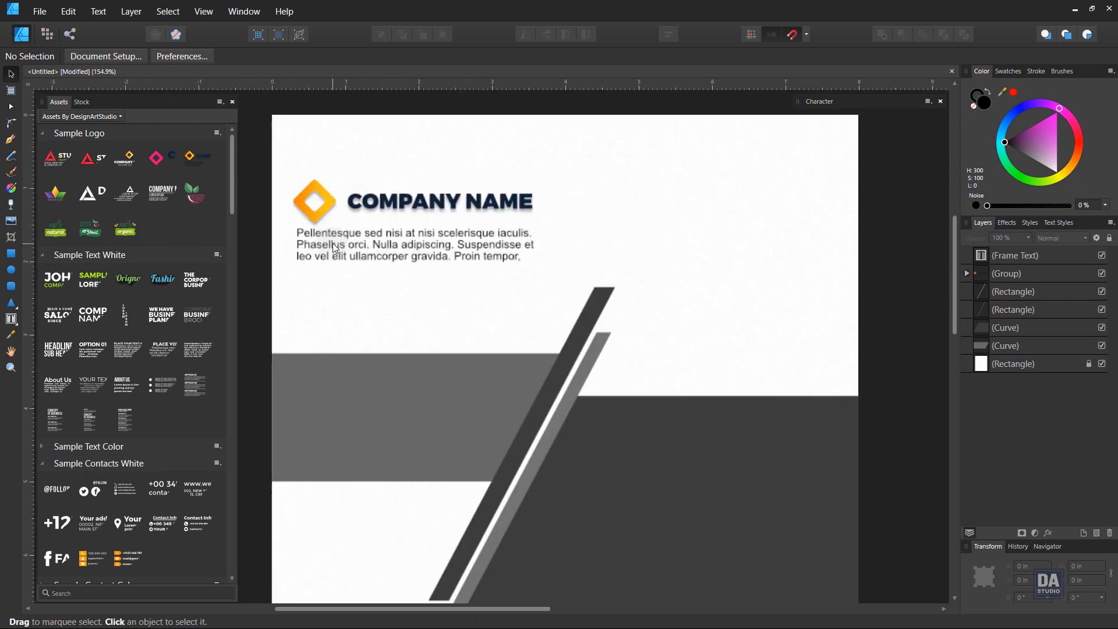
{"action": "left_click", "coordinate": [372, 250]}
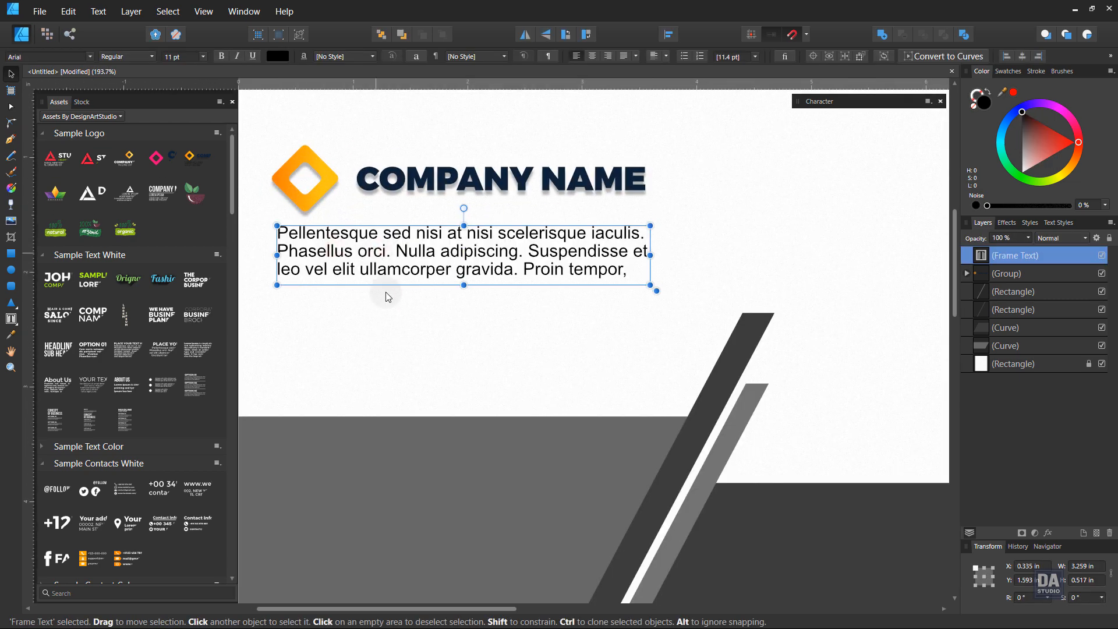
{"action": "left_click", "coordinate": [387, 295]}
{"action": "scroll", "coordinate": [406, 319], "scroll_direction": "down", "scroll_amount": 5}
{"action": "mouse_move", "coordinate": [540, 354]}
{"action": "left_mouse_down"}
{"action": "mouse_move", "coordinate": [516, 317]}
{"action": "mouse_move", "coordinate": [532, 352]}
{"action": "left_mouse_up"}
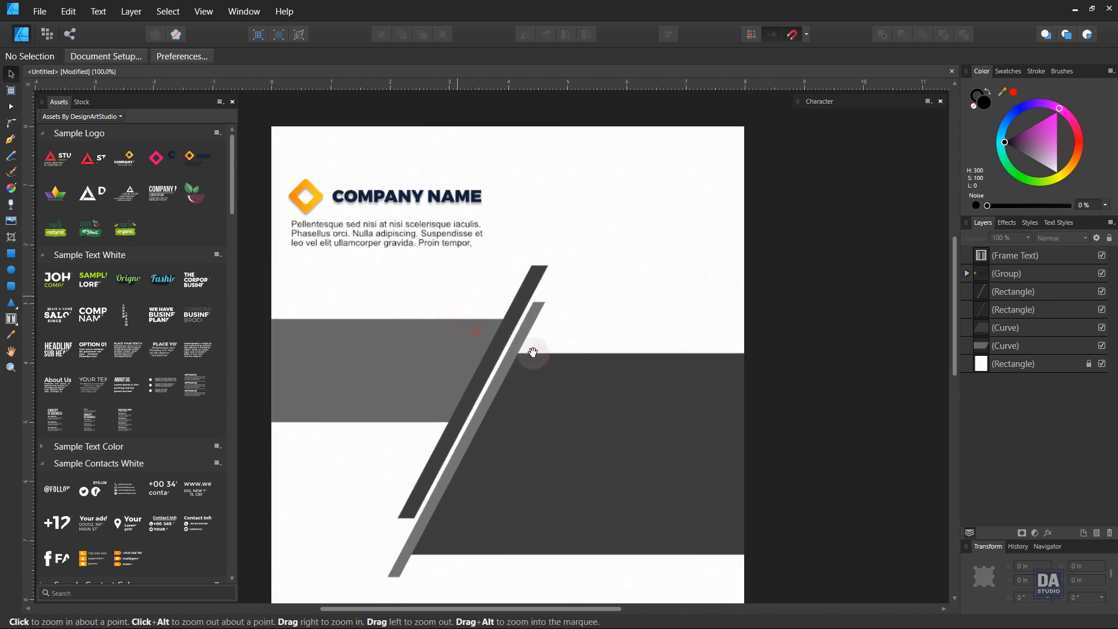
{"action": "left_click_drag", "start_coordinate": [555, 393], "coordinate": [563, 364]}
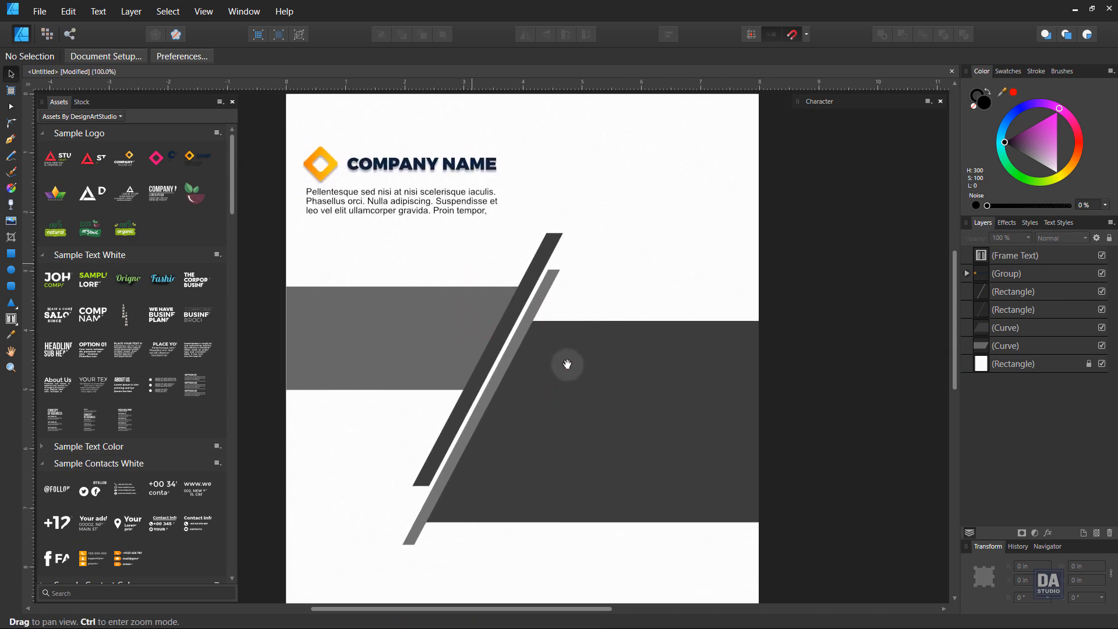
Place the white headline and sub headline text asset onto the lighter gray band.
{"action": "left_click", "coordinate": [11, 325]}
{"action": "left_click", "coordinate": [11, 326]}
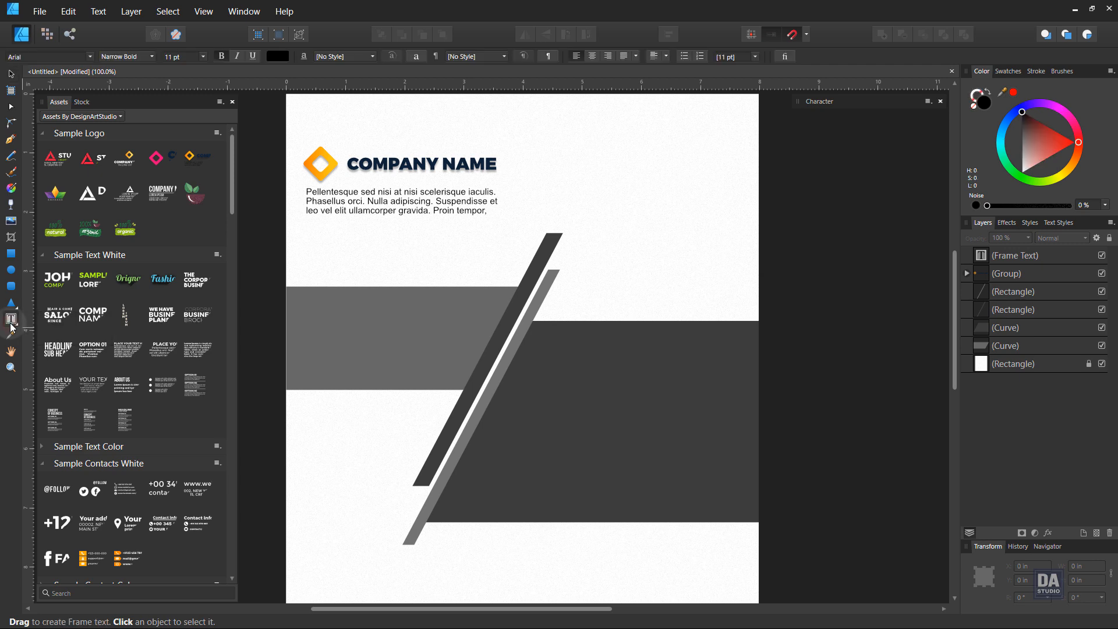
{"action": "left_click_drag", "start_coordinate": [52, 356], "coordinate": [372, 344]}
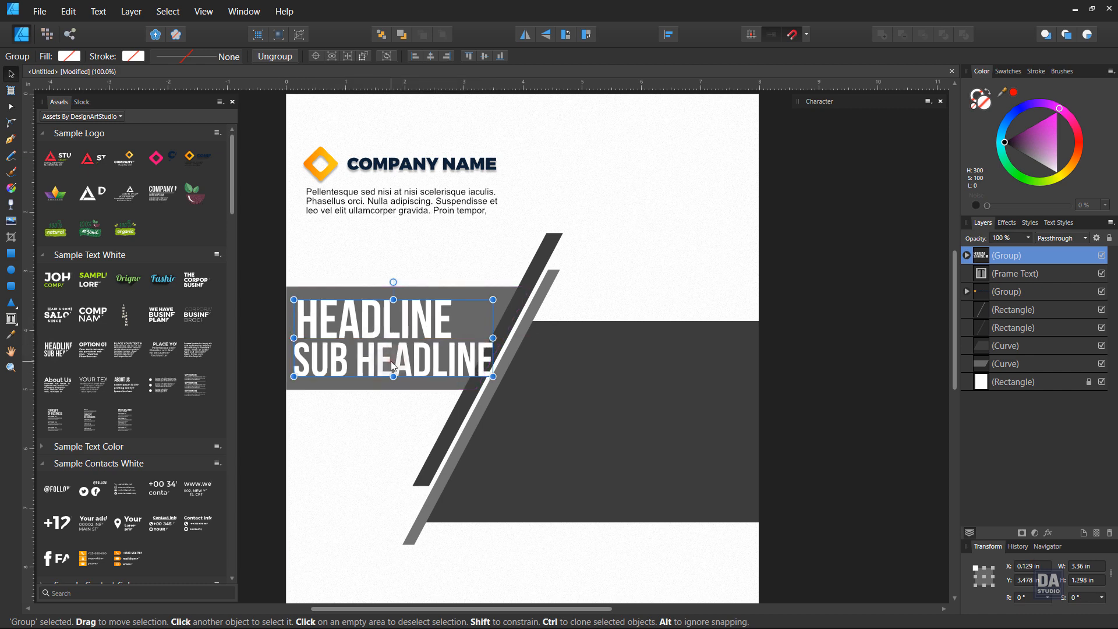
Shrink the SUB HEADLINE text to about 31 pt and enlarge the HEADLINE text to about 3.08 in wide.
{"action": "double_click", "coordinate": [390, 361]}
{"action": "left_click_drag", "start_coordinate": [493, 376], "coordinate": [478, 303]}
{"action": "left_click", "coordinate": [373, 446]}
{"action": "left_click", "coordinate": [390, 326]}
{"action": "double_click", "coordinate": [425, 333]}
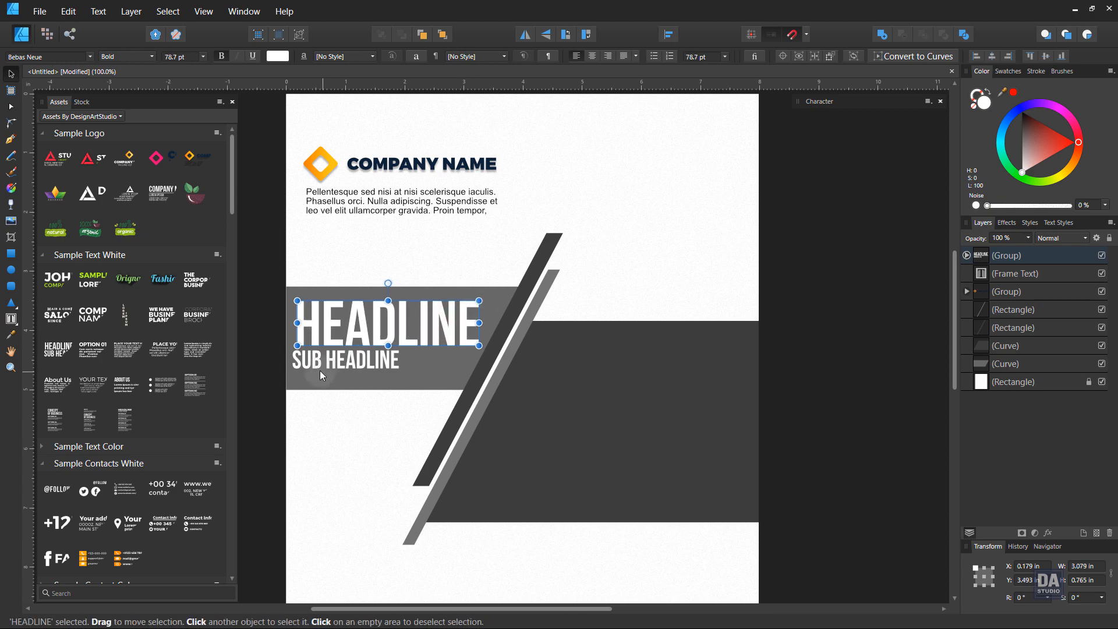
Align SUB HEADLINE with the left edge of HEADLINE and center the text group vertically on the gray band, inset from its left end.
{"action": "scroll", "coordinate": [319, 370], "scroll_direction": "up", "scroll_amount": 3}
{"action": "left_click", "coordinate": [327, 354]}
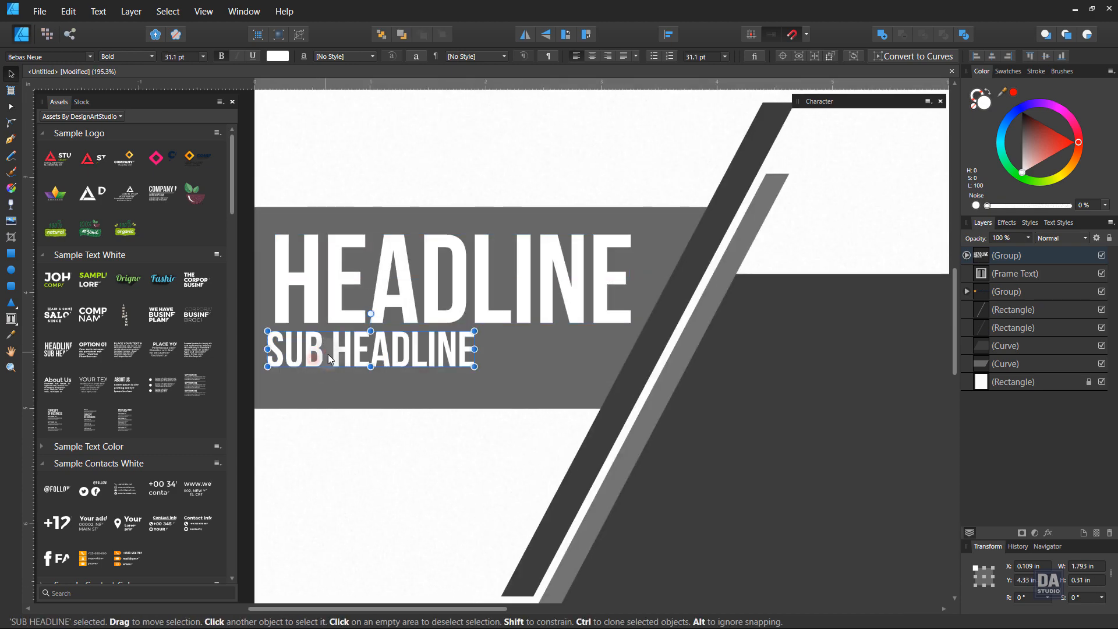
{"action": "left_click", "coordinate": [337, 444]}
{"action": "left_click", "coordinate": [401, 330]}
{"action": "left_click_drag", "start_coordinate": [402, 329], "coordinate": [397, 332]}
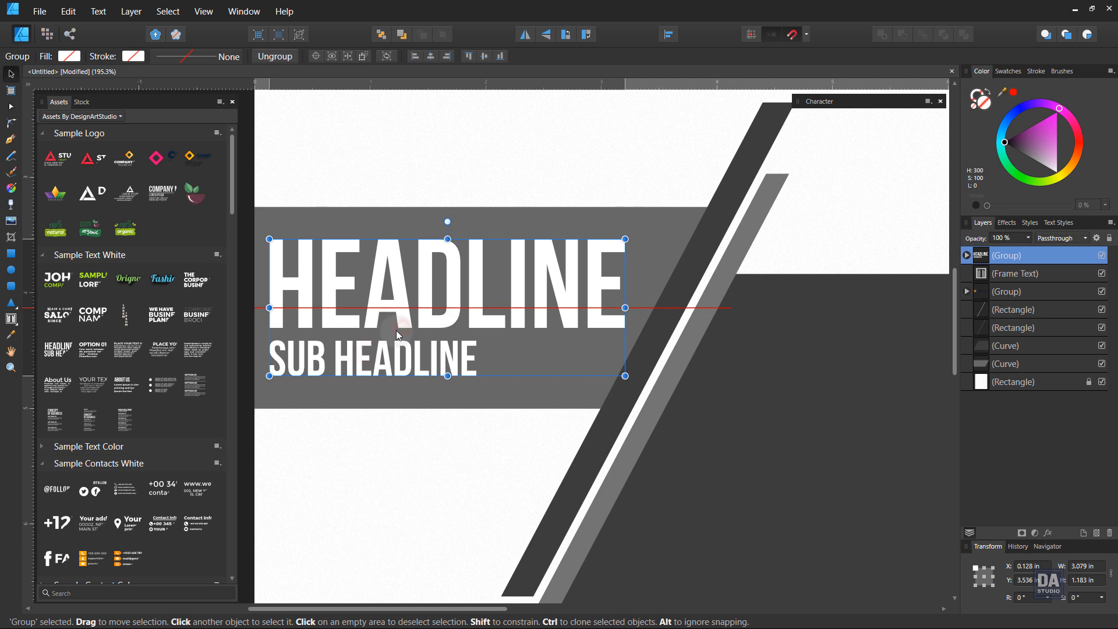
{"action": "left_click_drag", "start_coordinate": [395, 374], "coordinate": [440, 369]}
{"action": "left_click_drag", "start_coordinate": [435, 318], "coordinate": [447, 317]}
Scale the HEADLINE text down to 75 pt, about 2.93 in wide.
{"action": "double_click", "coordinate": [536, 313]}
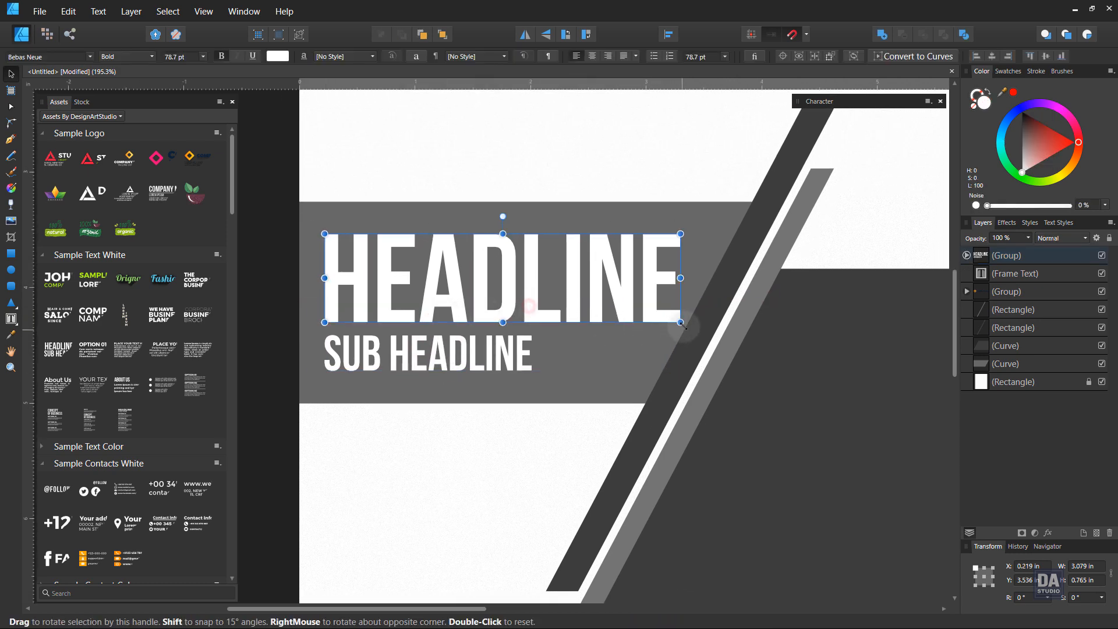
{"action": "left_click_drag", "start_coordinate": [680, 322], "coordinate": [665, 318]}
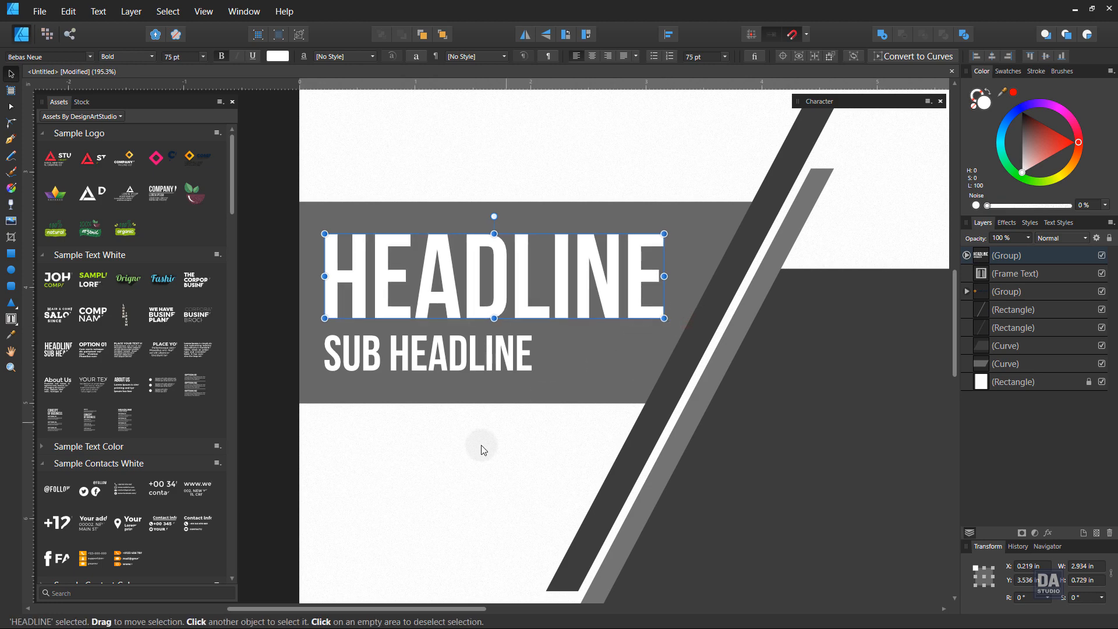
{"action": "left_click", "coordinate": [554, 381]}
{"action": "scroll", "coordinate": [470, 440], "scroll_direction": "down", "scroll_amount": 4}
{"action": "scroll", "coordinate": [468, 431], "scroll_direction": "down", "scroll_amount": 1}
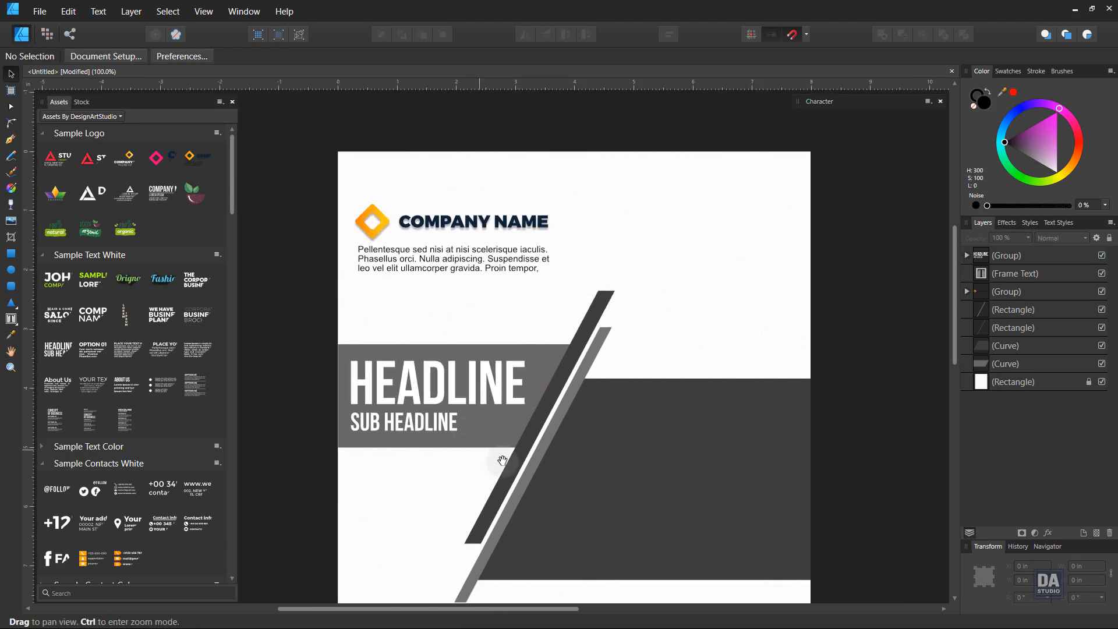
Color the letters LINE in the headline with the orange sampled from the logo.
{"action": "left_click_drag", "start_coordinate": [502, 461], "coordinate": [442, 413]}
{"action": "left_click_drag", "start_coordinate": [373, 359], "coordinate": [448, 360]}
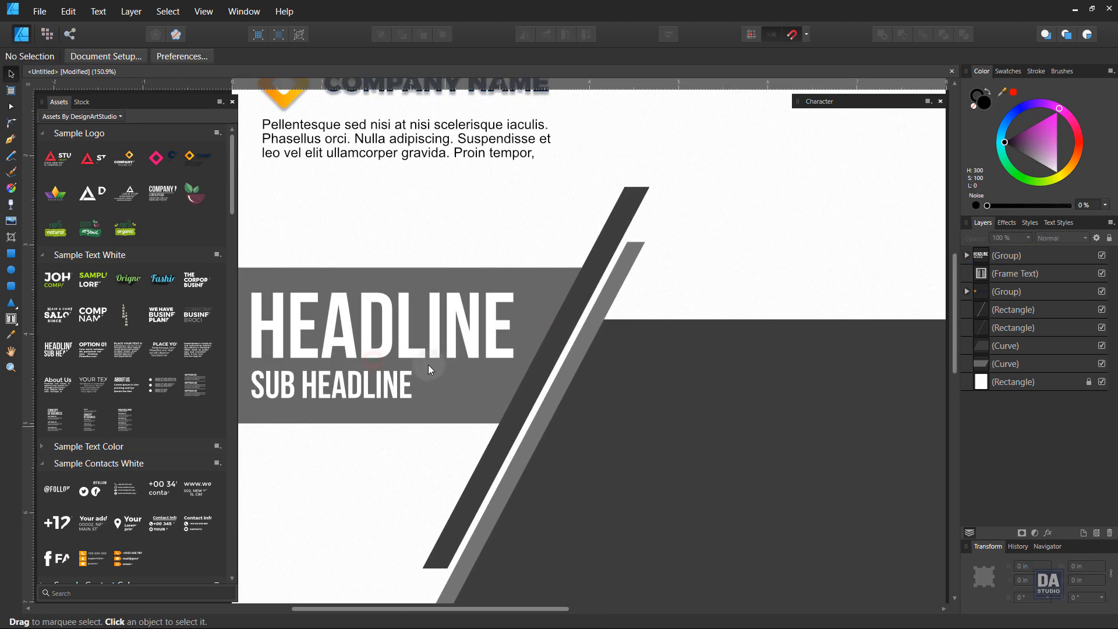
{"action": "left_click", "coordinate": [415, 355]}
{"action": "double_click", "coordinate": [409, 352]}
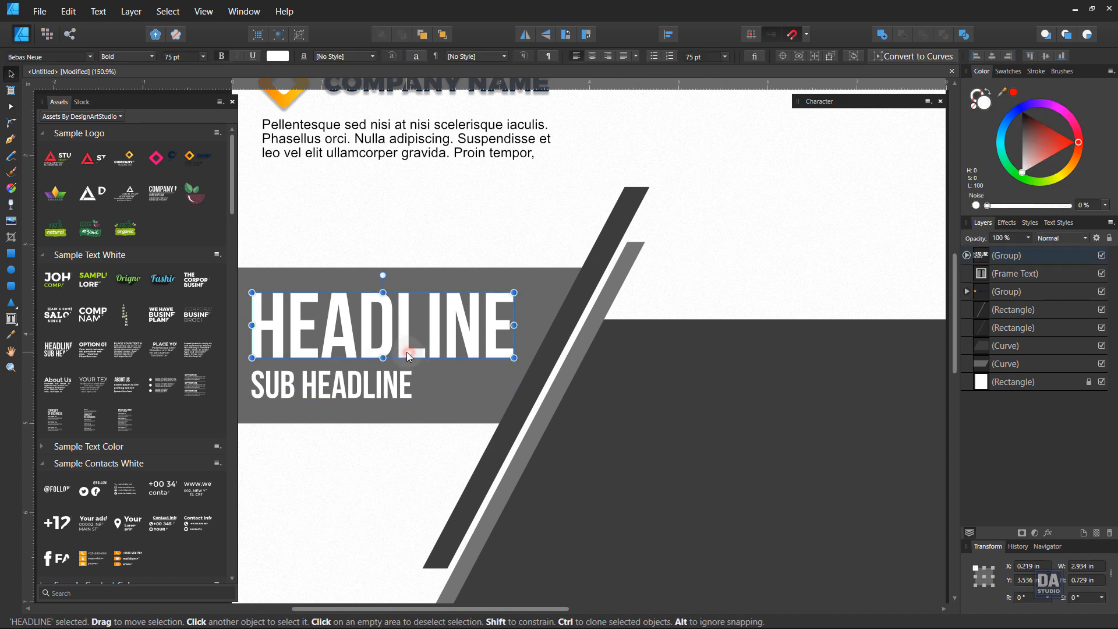
{"action": "left_click", "coordinate": [400, 351]}
{"action": "left_click_drag", "start_coordinate": [398, 351], "coordinate": [518, 353]}
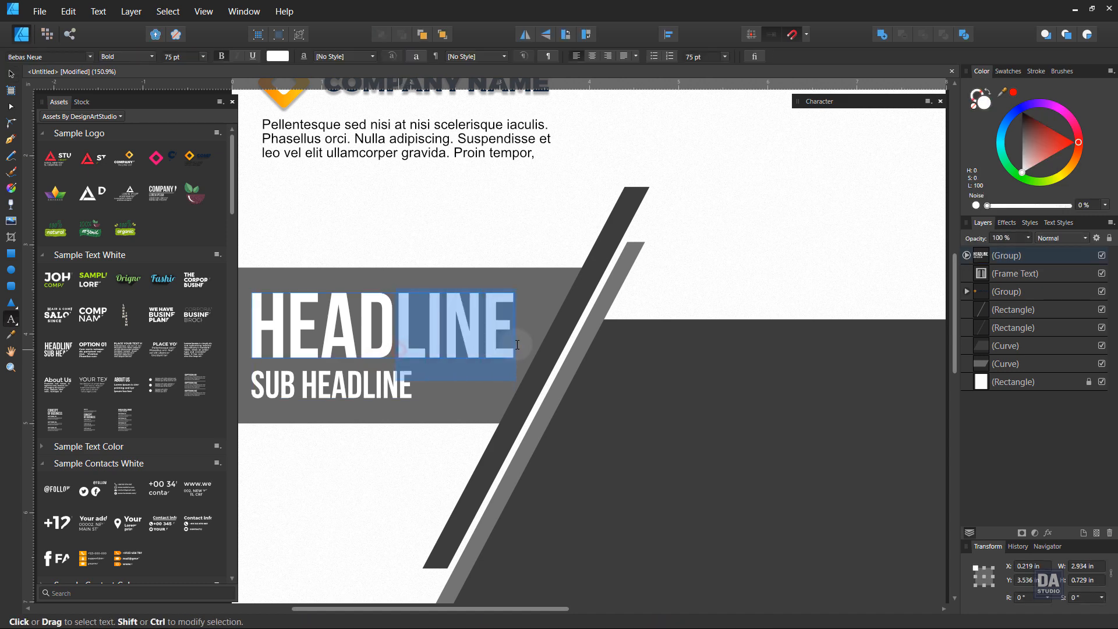
{"action": "left_click_drag", "start_coordinate": [1002, 95], "coordinate": [285, 100]}
{"action": "left_click", "coordinate": [993, 108]}
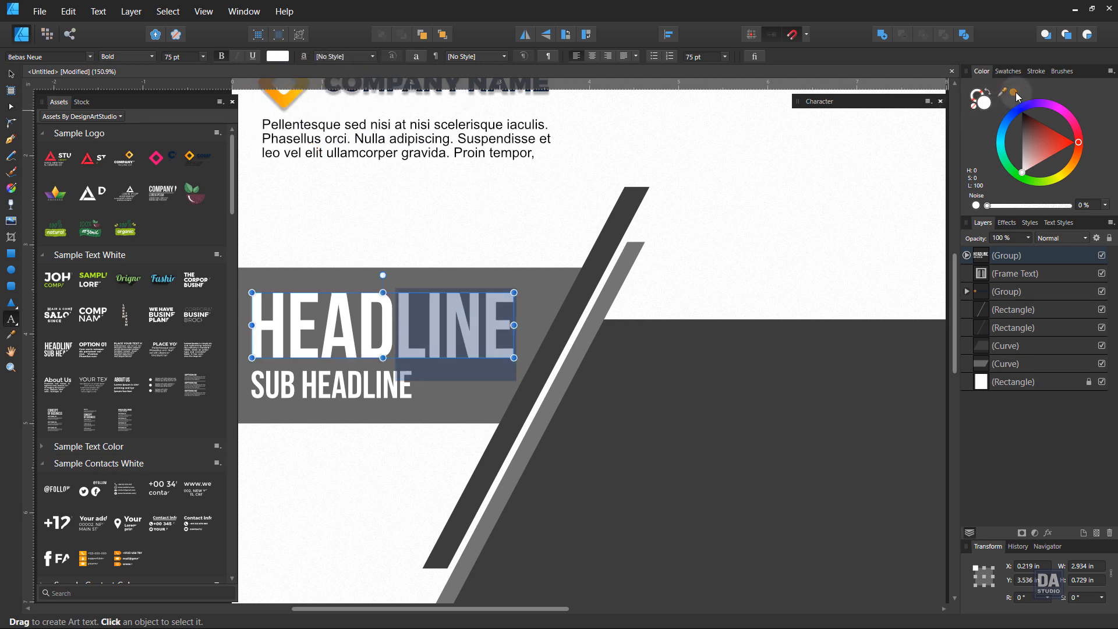
{"action": "type", "text": "v"}
{"action": "key", "text": "ctrl+z"}
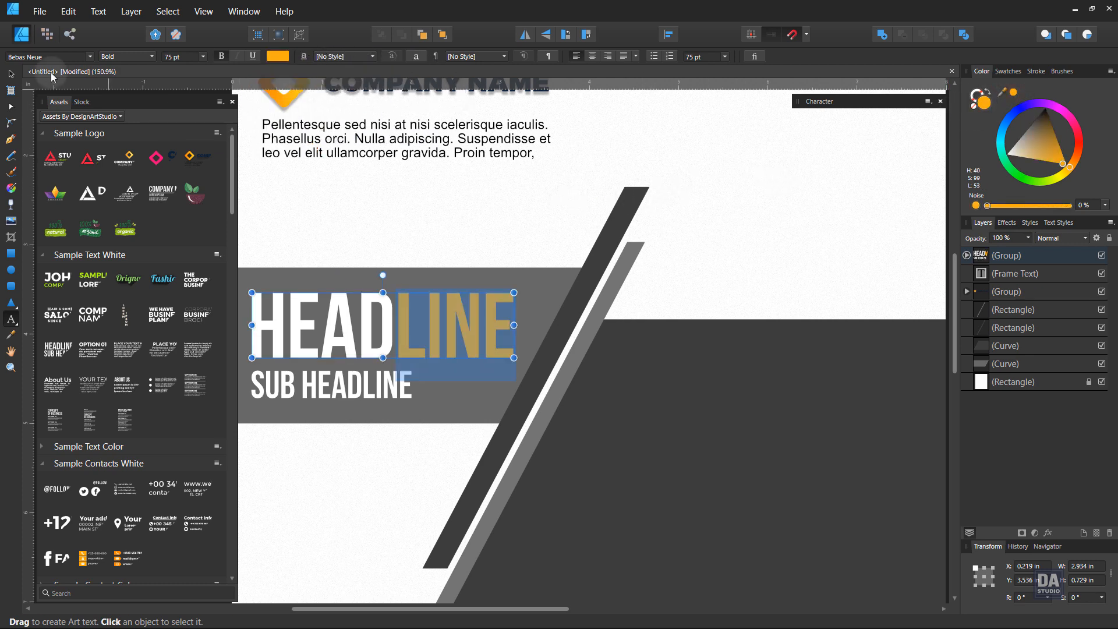
{"action": "left_click", "coordinate": [9, 75]}
{"action": "left_click", "coordinate": [362, 250]}
Search the Unsplash stock photos for "building".
{"action": "left_click_drag", "start_coordinate": [490, 340], "coordinate": [400, 239]}
{"action": "left_click_drag", "start_coordinate": [616, 386], "coordinate": [521, 289]}
{"action": "left_click_drag", "start_coordinate": [578, 340], "coordinate": [526, 331]}
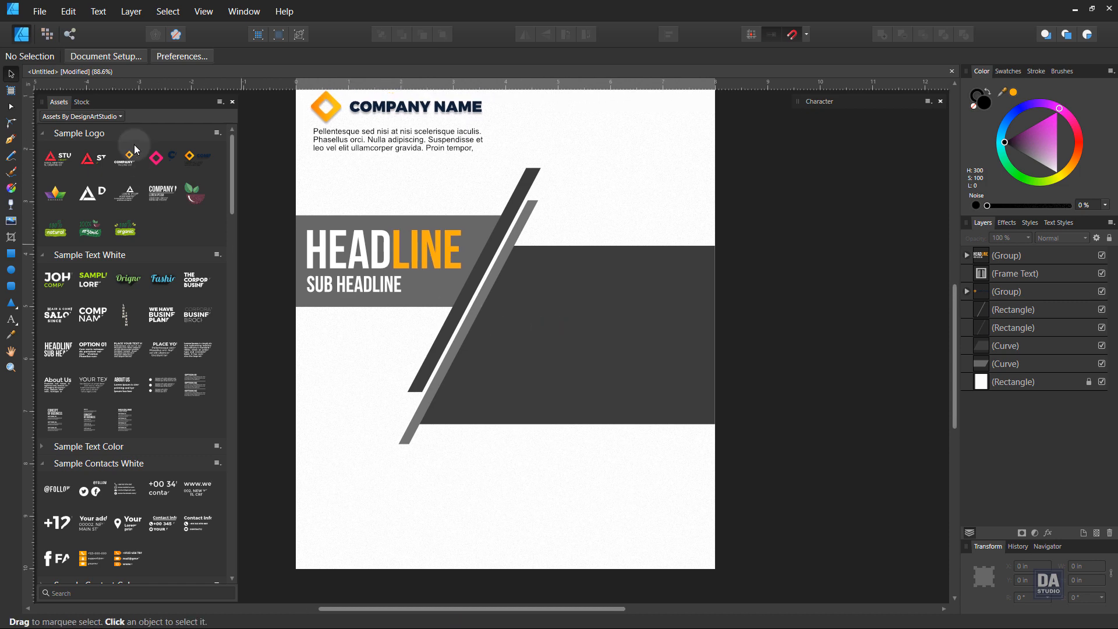
{"action": "left_click", "coordinate": [81, 103]}
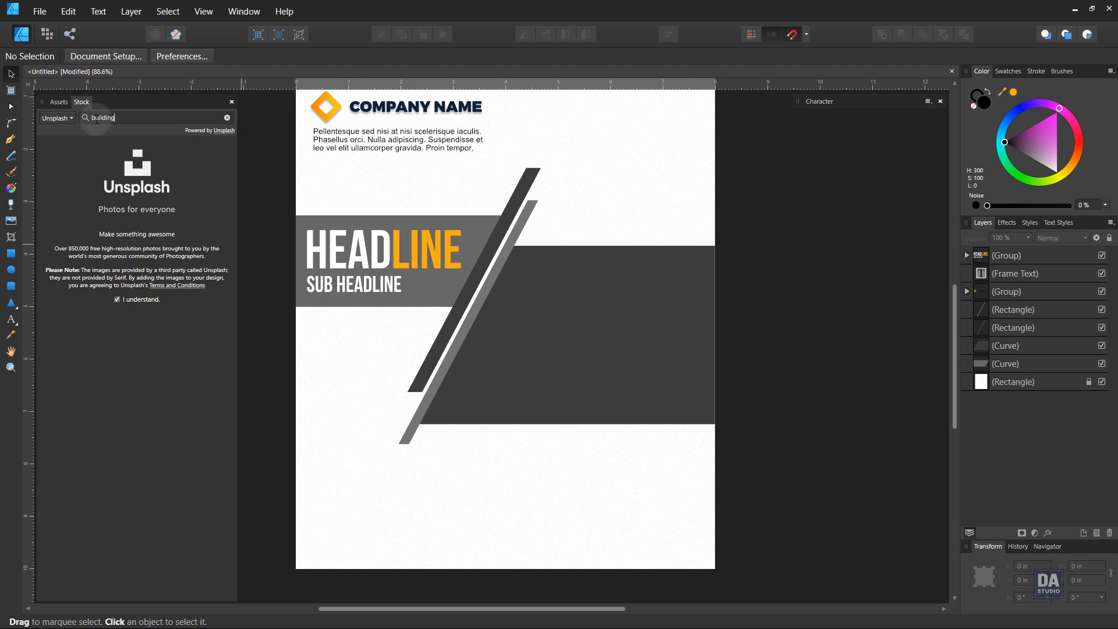
{"action": "key", "text": "Return"}
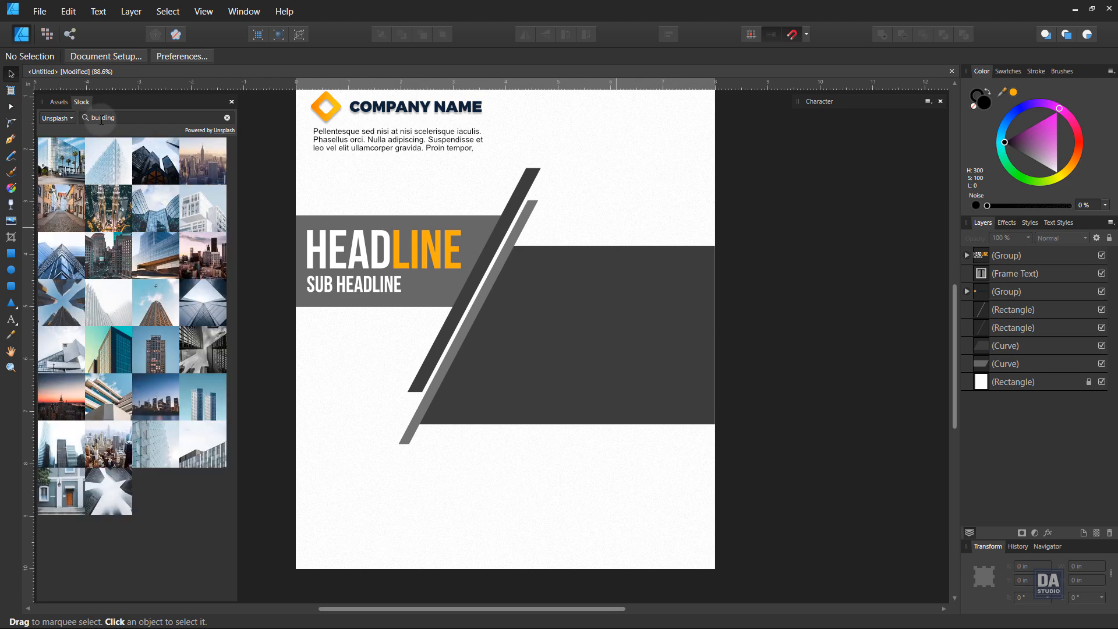
Place the sunset New York skyline stock photo on the flyer and scale it to about 7.11 in wide over the dark gray shape.
{"action": "left_click_drag", "start_coordinate": [224, 166], "coordinate": [581, 305]}
{"action": "scroll", "coordinate": [617, 313], "scroll_direction": "down", "scroll_amount": 2}
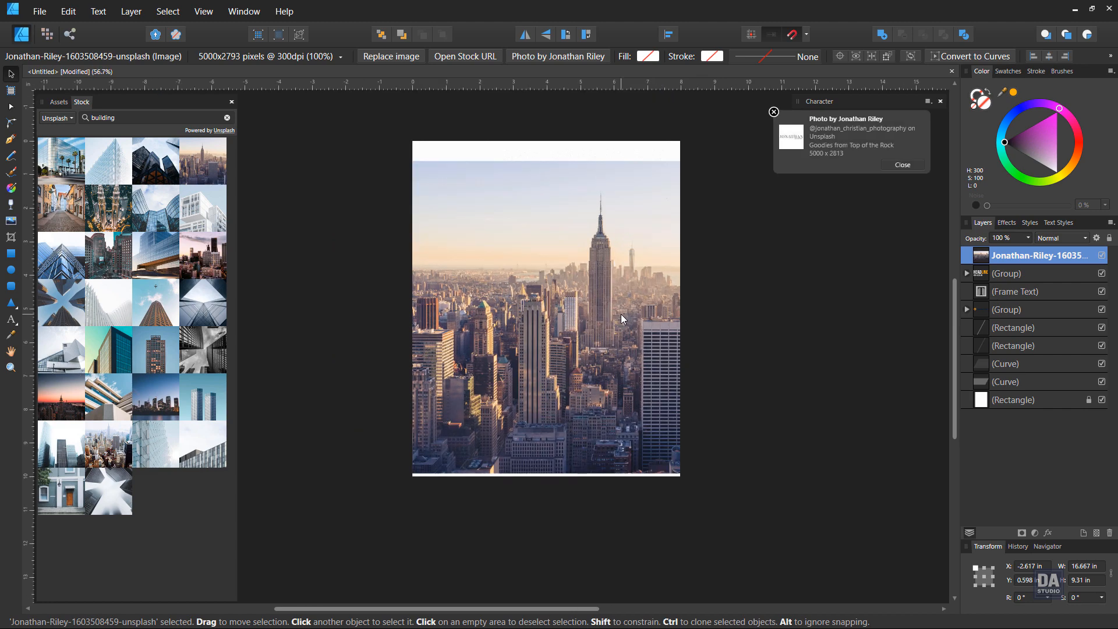
{"action": "left_click_drag", "start_coordinate": [879, 468], "coordinate": [724, 384]}
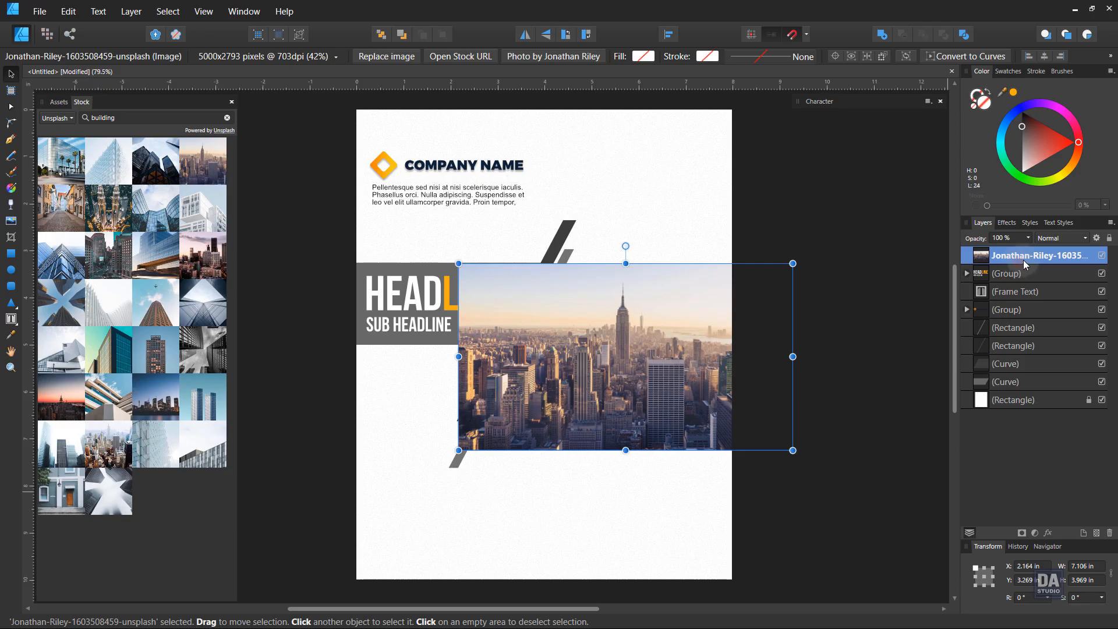
Clip the skyline photo inside the dark gray slanted shape and shift it down within the shape.
{"action": "left_click_drag", "start_coordinate": [1026, 265], "coordinate": [1024, 366]}
{"action": "scroll", "coordinate": [668, 399], "scroll_direction": "up", "scroll_amount": 3}
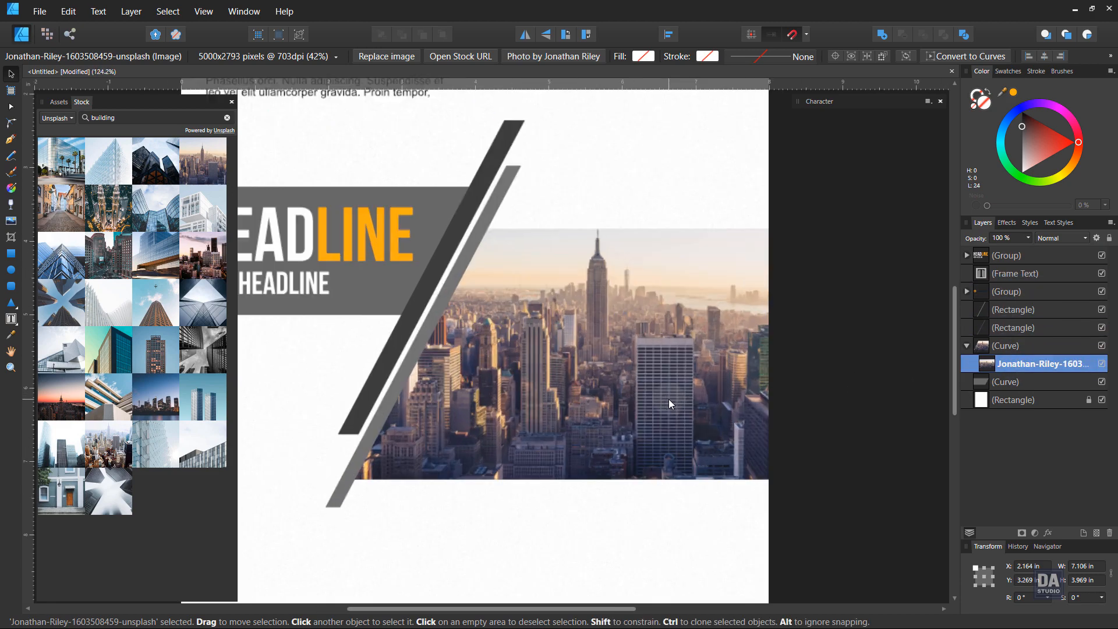
{"action": "left_click_drag", "start_coordinate": [648, 367], "coordinate": [641, 400]}
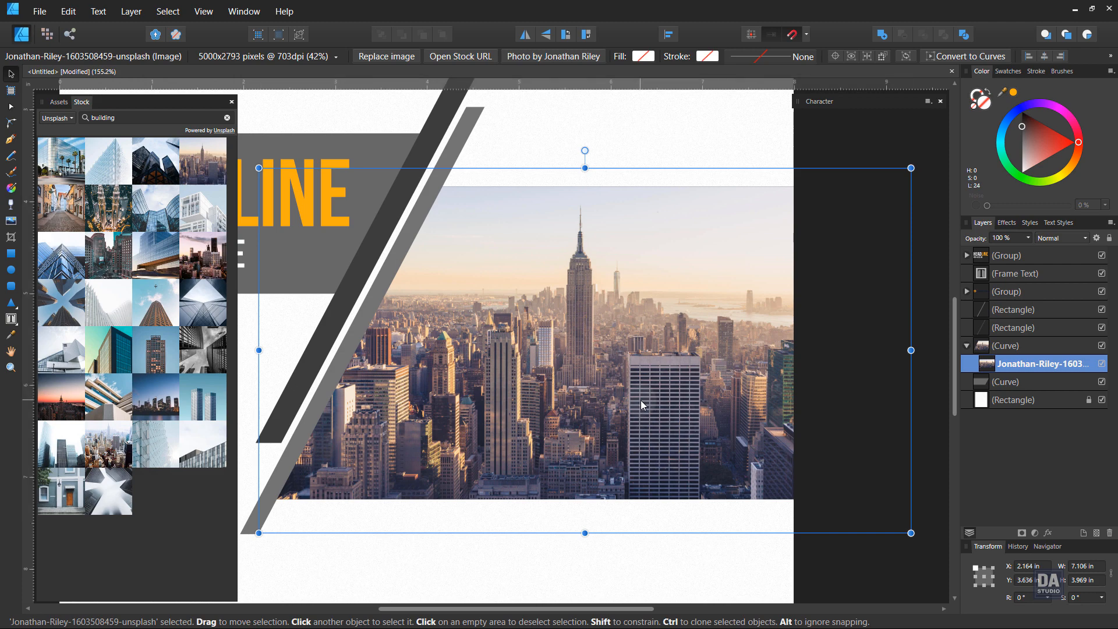
Apply a Black and White adjustment to the skyline photo with all color sliders left at their defaults.
{"action": "left_click", "coordinate": [1034, 534]}
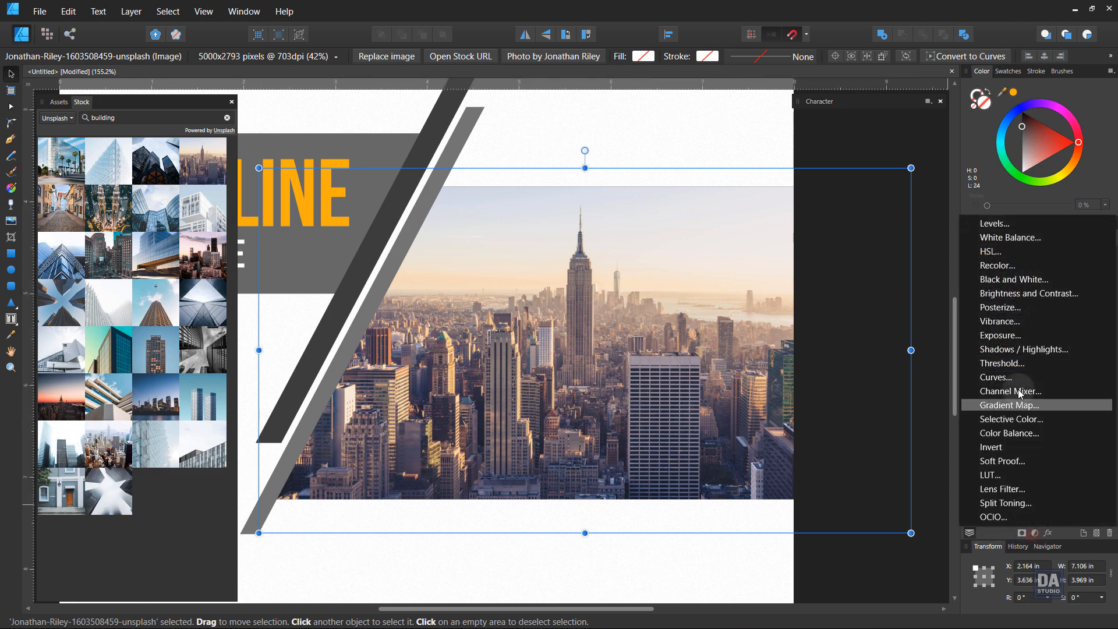
{"action": "left_click", "coordinate": [1023, 285]}
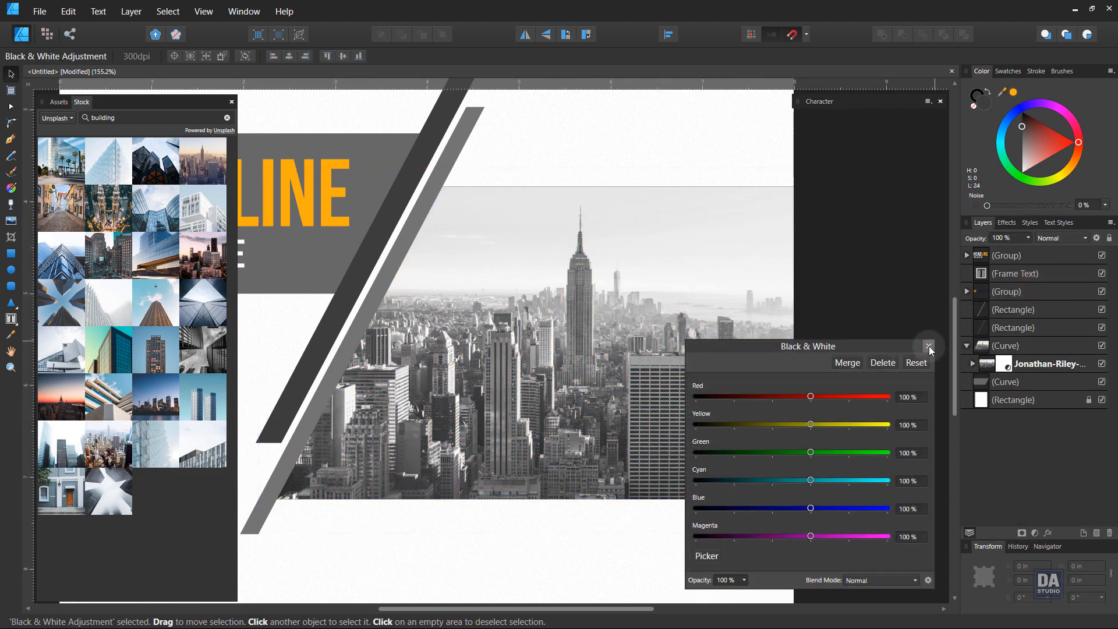
{"action": "left_click", "coordinate": [928, 345]}
{"action": "scroll", "coordinate": [753, 391], "scroll_direction": "down", "scroll_amount": 5}
{"action": "scroll", "coordinate": [658, 425], "scroll_direction": "up", "scroll_amount": 2}
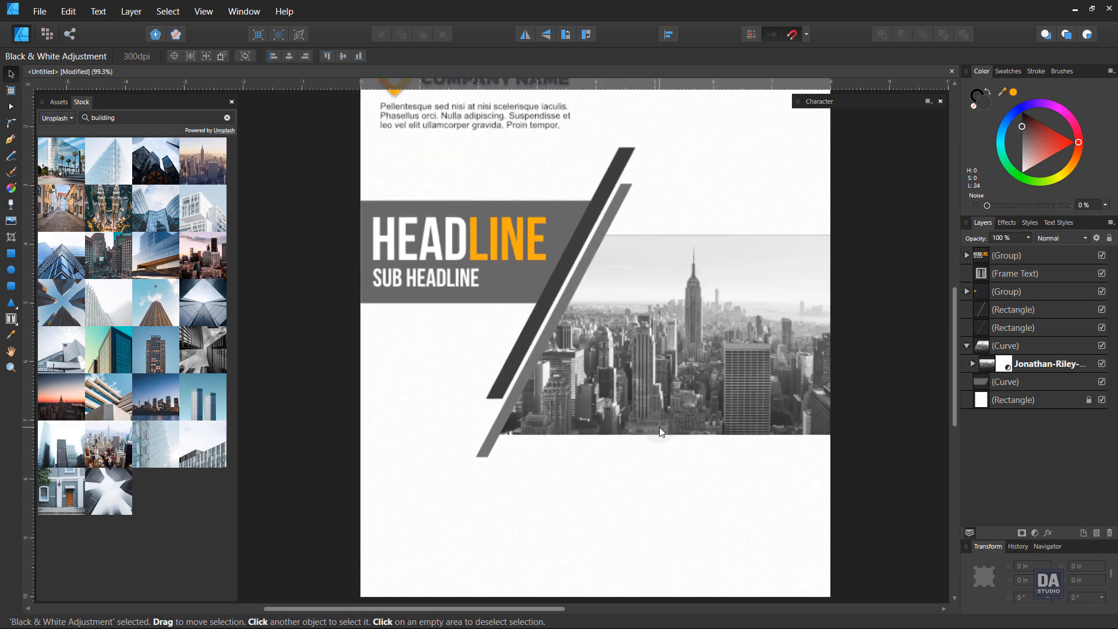
Enlarge the clipped skyline photo to about 7.81 in wide and reposition it slightly lower inside the slanted shape.
{"action": "left_click", "coordinate": [725, 367]}
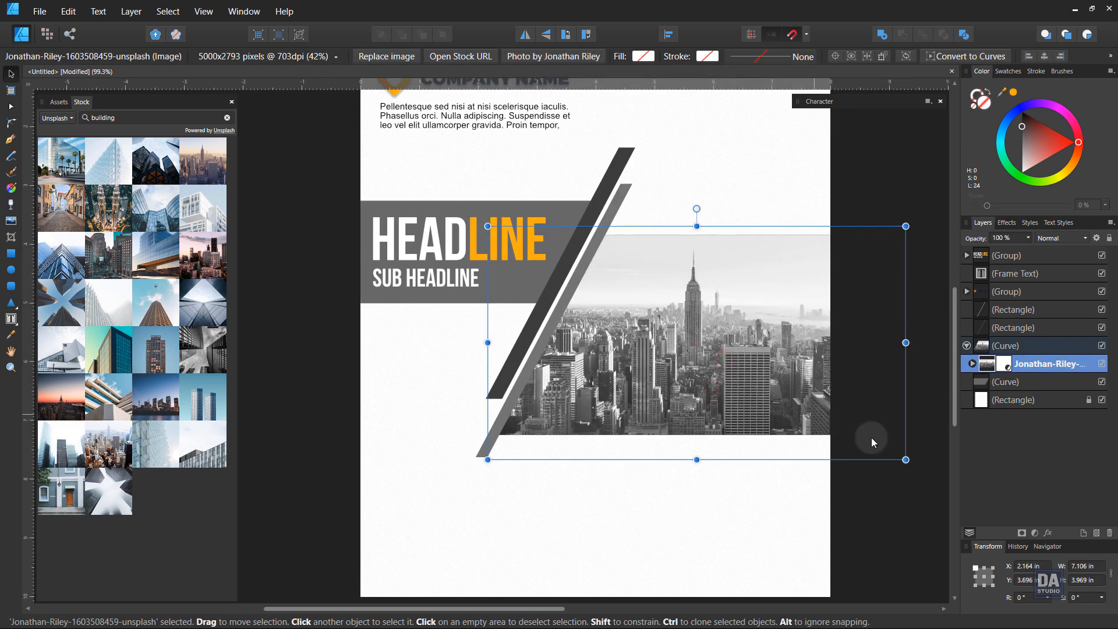
{"action": "left_click_drag", "start_coordinate": [905, 460], "coordinate": [925, 469]}
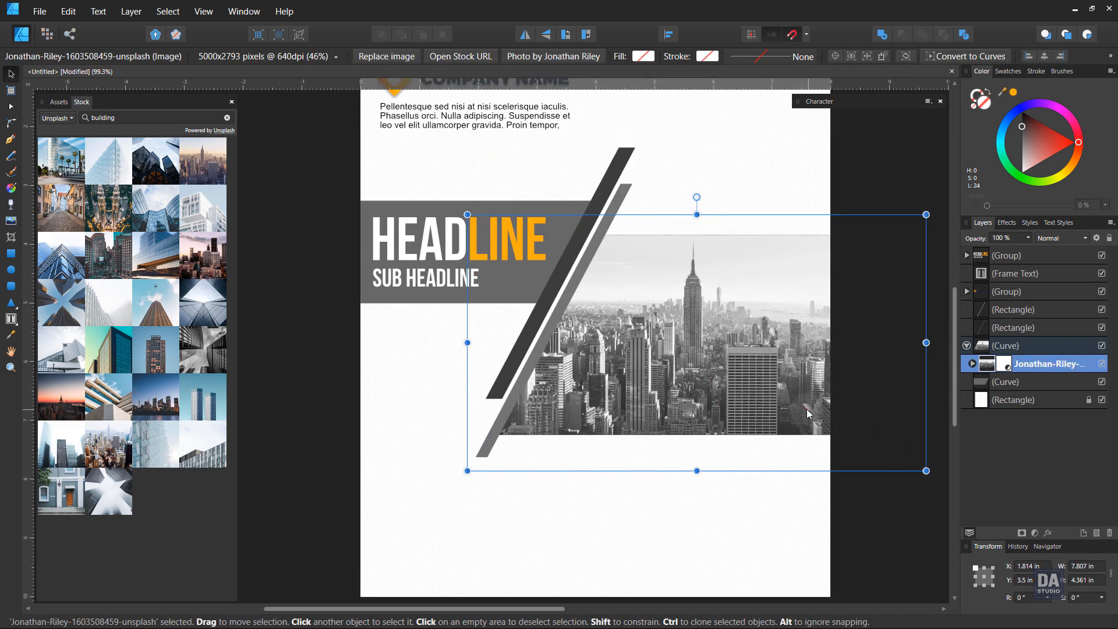
{"action": "left_click_drag", "start_coordinate": [808, 410], "coordinate": [820, 429]}
{"action": "left_click", "coordinate": [883, 466]}
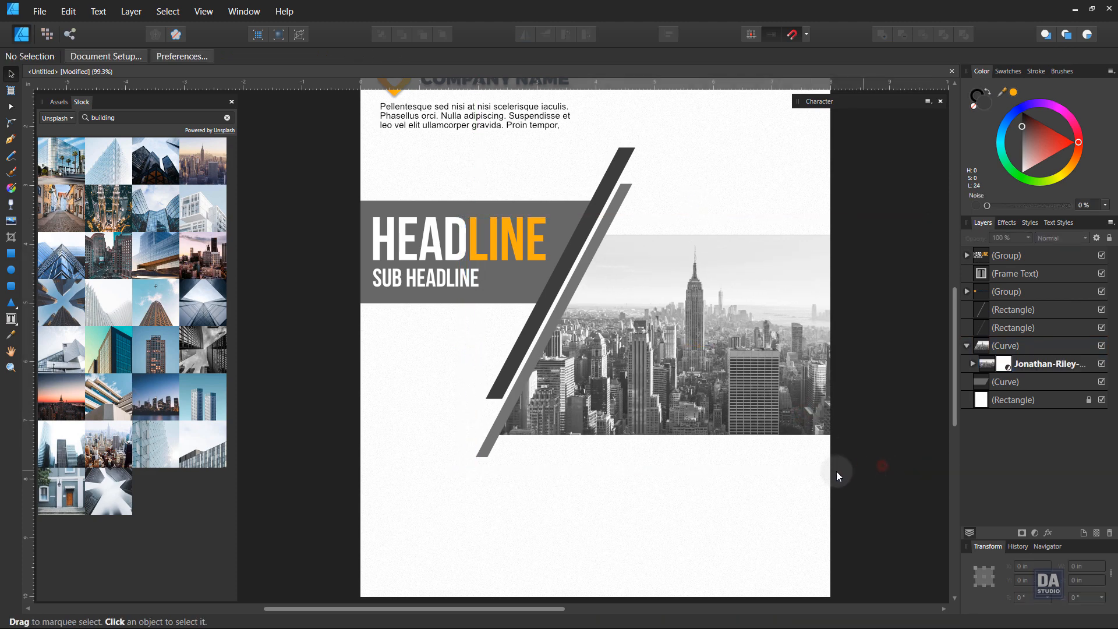
Add the white "PLACE YOUR TEXT HERE" sample text asset near the page bottom and color it dark gray with lightness 28.
{"action": "scroll", "coordinate": [829, 473], "scroll_direction": "down", "scroll_amount": 1}
{"action": "left_click_drag", "start_coordinate": [779, 510], "coordinate": [700, 526]}
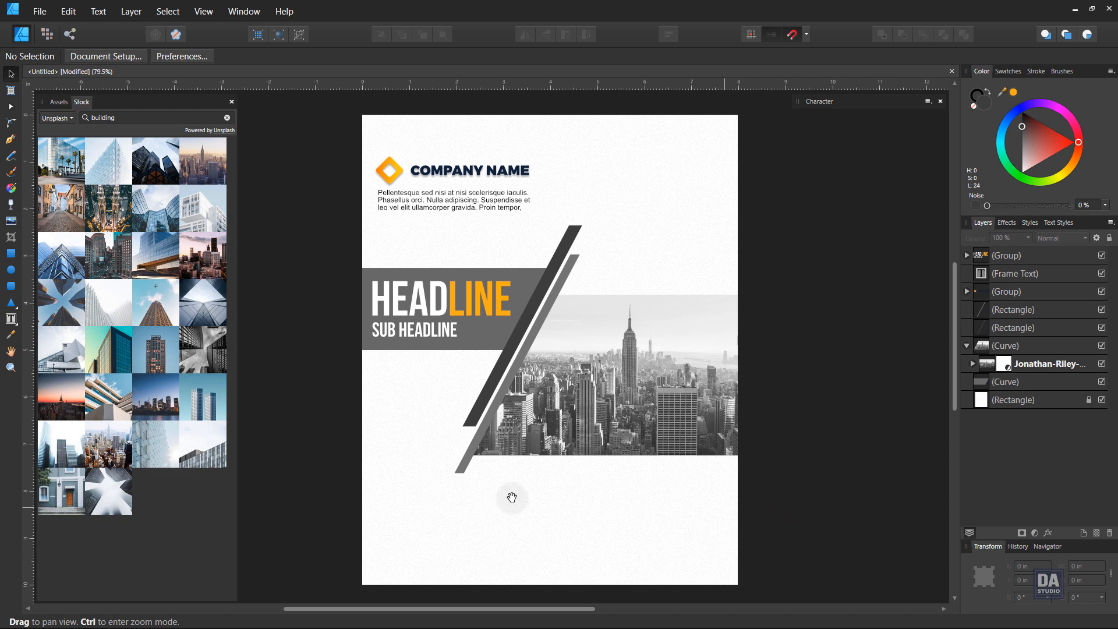
{"action": "left_click", "coordinate": [59, 103]}
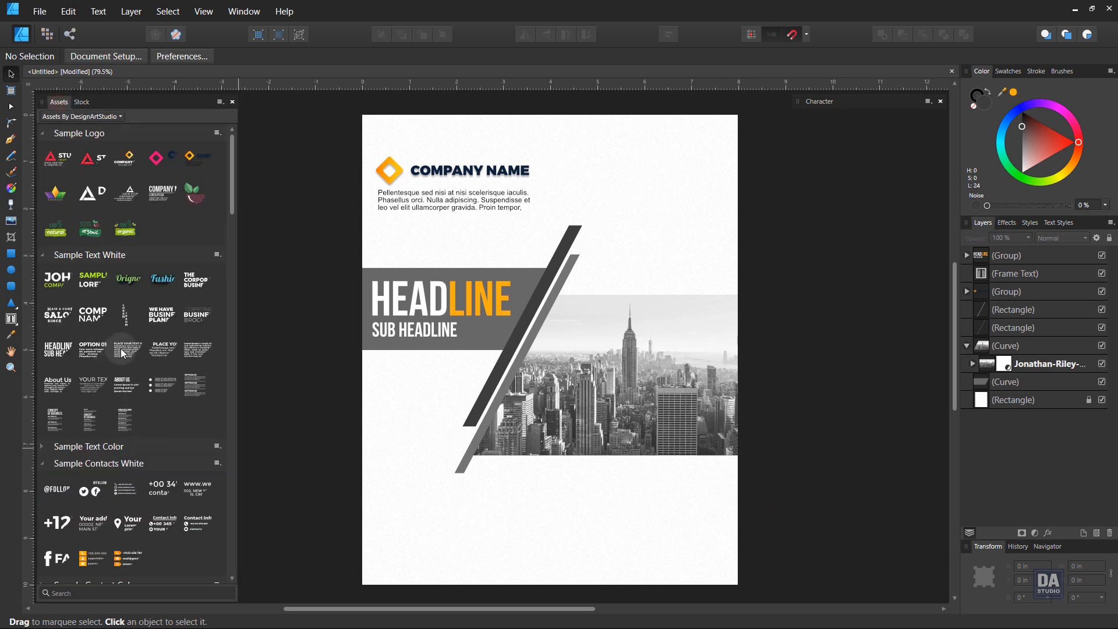
{"action": "left_click_drag", "start_coordinate": [123, 352], "coordinate": [444, 532]}
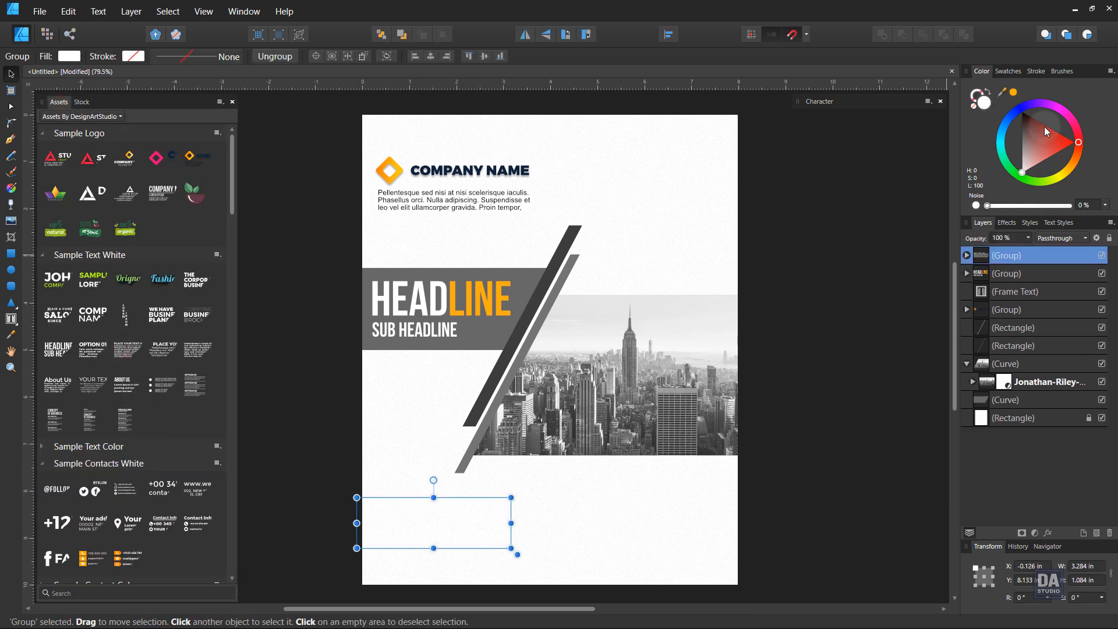
{"action": "left_click", "coordinate": [1022, 128]}
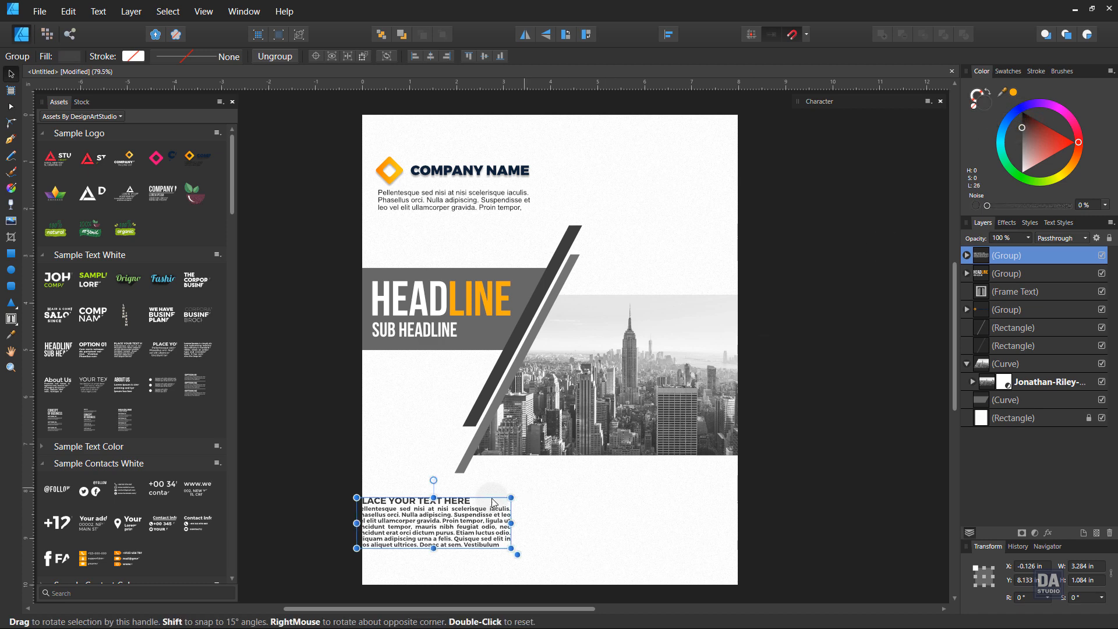
Position the sample text block in the page's lower-left corner and shorten its paragraph frame to four lines.
{"action": "left_click_drag", "start_coordinate": [494, 502], "coordinate": [456, 550]}
{"action": "double_click", "coordinate": [455, 548]}
{"action": "left_click_drag", "start_coordinate": [532, 538], "coordinate": [504, 561]}
{"action": "left_click", "coordinate": [611, 530]}
{"action": "left_click", "coordinate": [523, 537]}
{"action": "double_click", "coordinate": [537, 553]}
{"action": "left_click", "coordinate": [552, 562]}
{"action": "left_click", "coordinate": [517, 561]}
{"action": "left_click", "coordinate": [569, 548]}
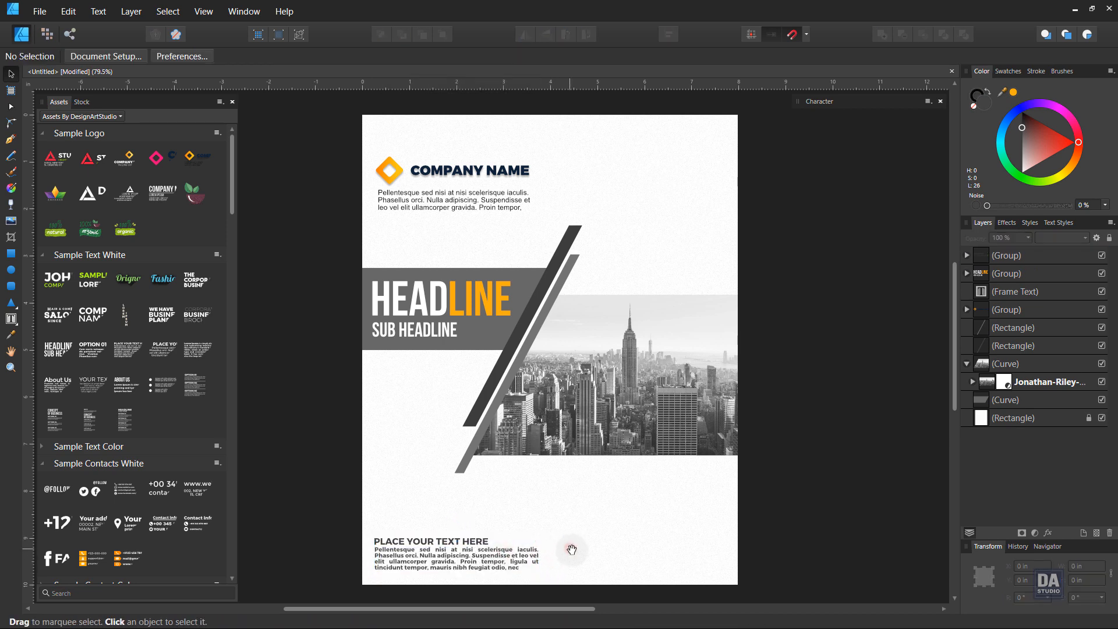
{"action": "left_click_drag", "start_coordinate": [575, 553], "coordinate": [566, 553]}
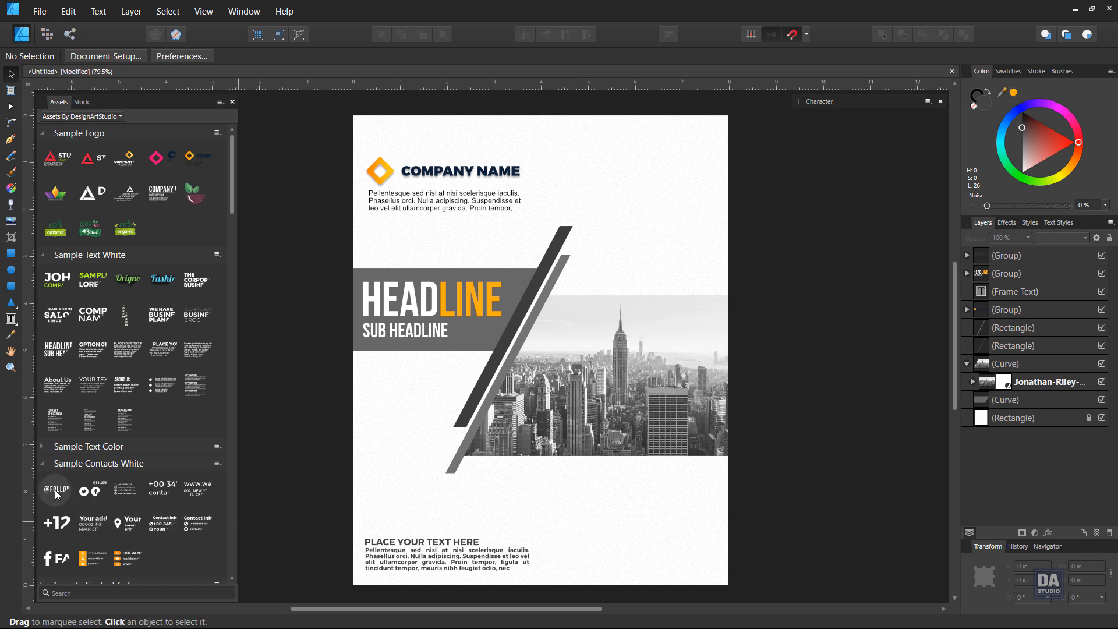
{"action": "left_click_drag", "start_coordinate": [57, 494], "coordinate": [653, 555]}
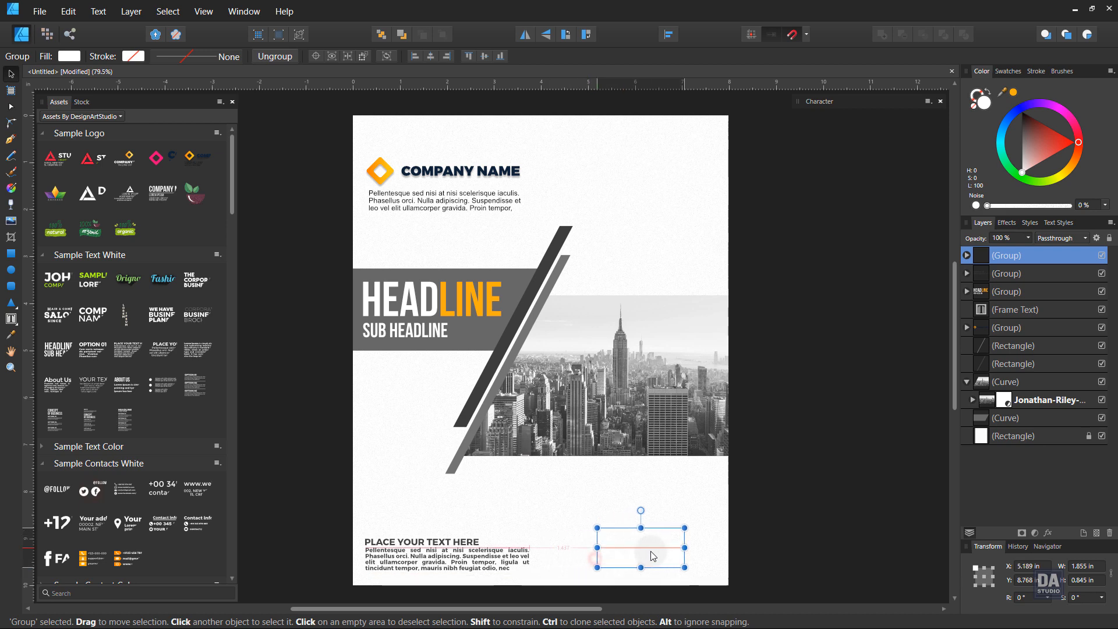
{"action": "left_click", "coordinate": [1020, 120]}
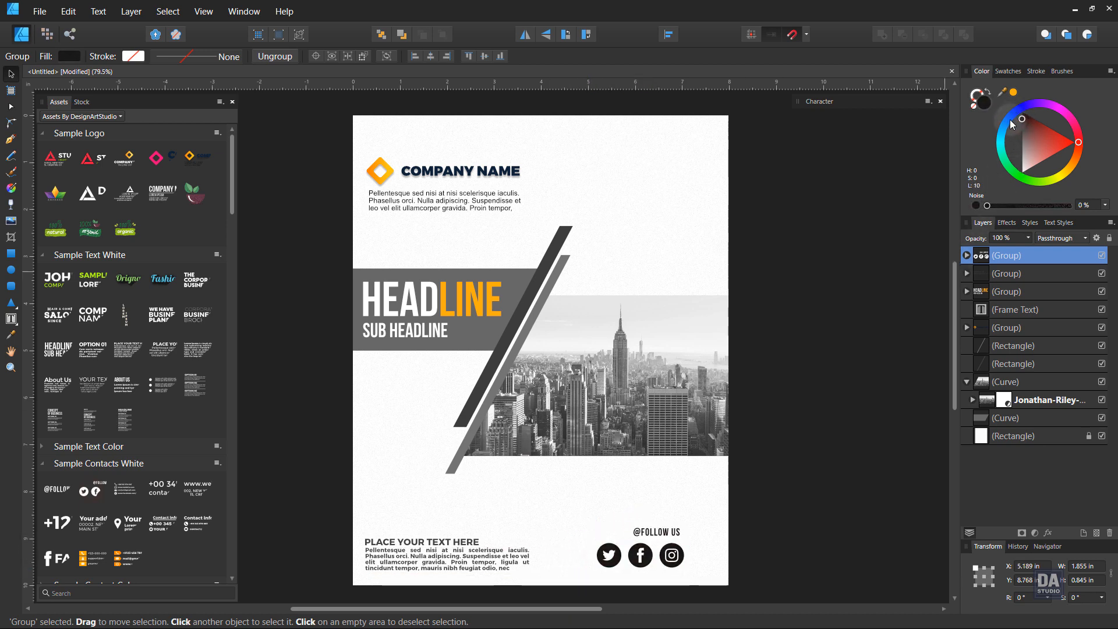
{"action": "left_click_drag", "start_coordinate": [1010, 119], "coordinate": [1006, 127]}
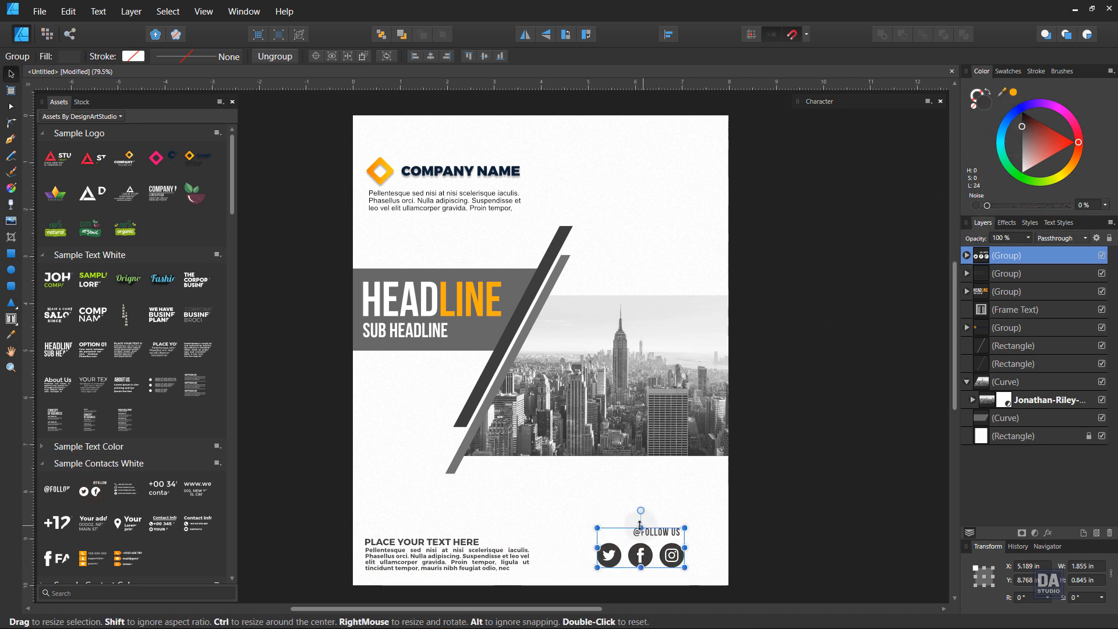
{"action": "left_click_drag", "start_coordinate": [597, 528], "coordinate": [619, 537]}
{"action": "left_click_drag", "start_coordinate": [668, 563], "coordinate": [660, 536]}
{"action": "double_click", "coordinate": [687, 545]}
{"action": "left_click", "coordinate": [715, 576]}
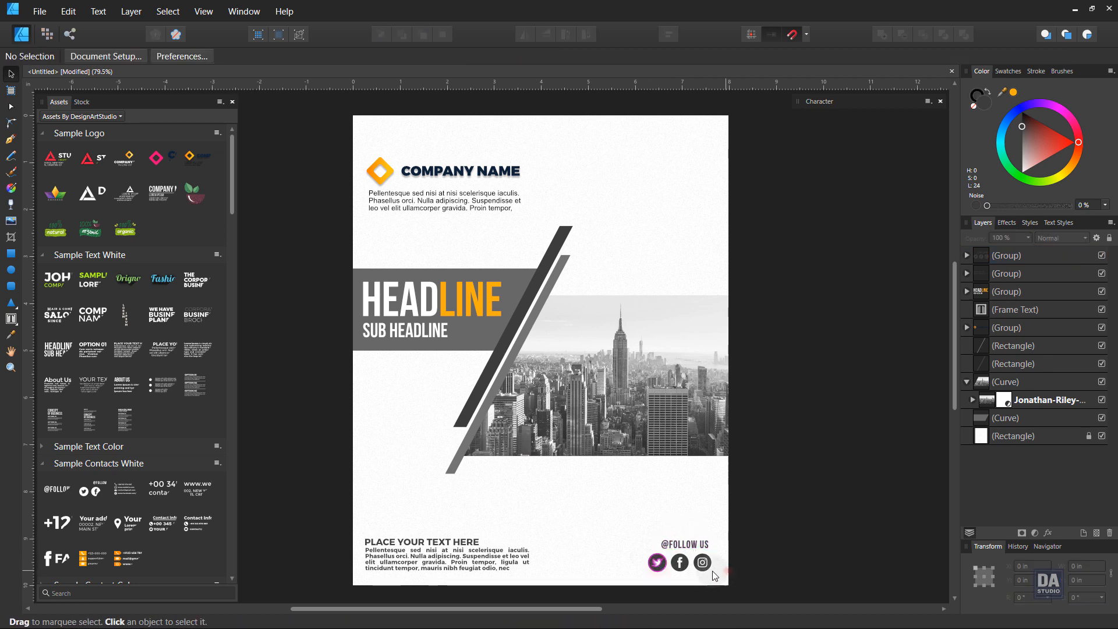
{"action": "left_click", "coordinate": [705, 573]}
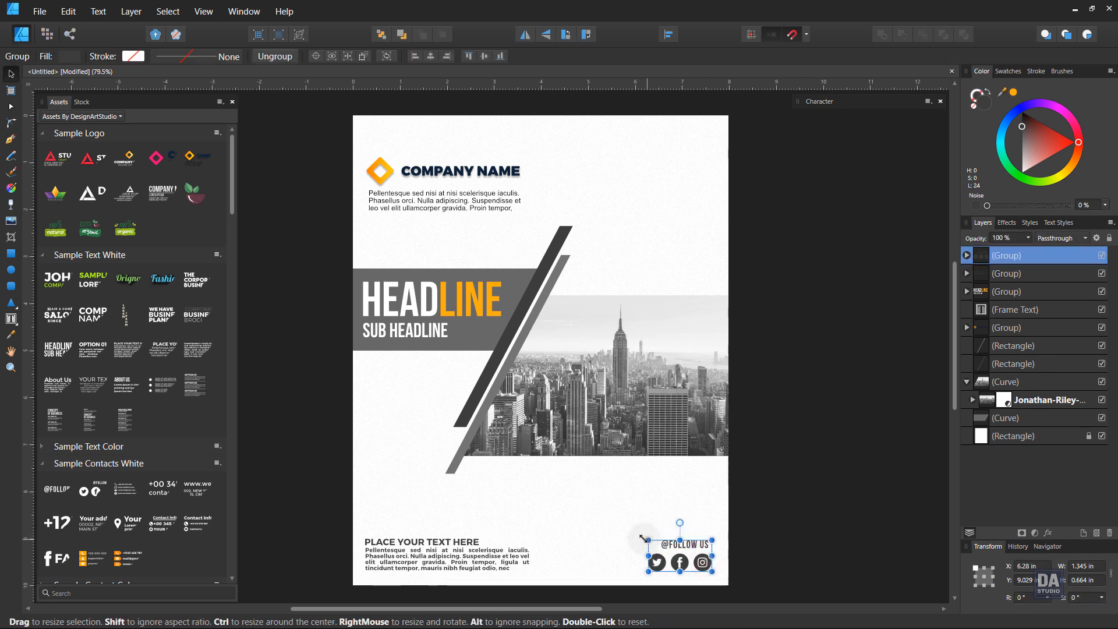
{"action": "mouse_move", "coordinate": [644, 538]}
{"action": "left_mouse_down"}
{"action": "mouse_move", "coordinate": [622, 533]}
{"action": "mouse_move", "coordinate": [662, 533]}
{"action": "left_mouse_up"}
{"action": "double_click", "coordinate": [666, 538]}
{"action": "left_click", "coordinate": [710, 527]}
{"action": "left_click", "coordinate": [698, 560]}
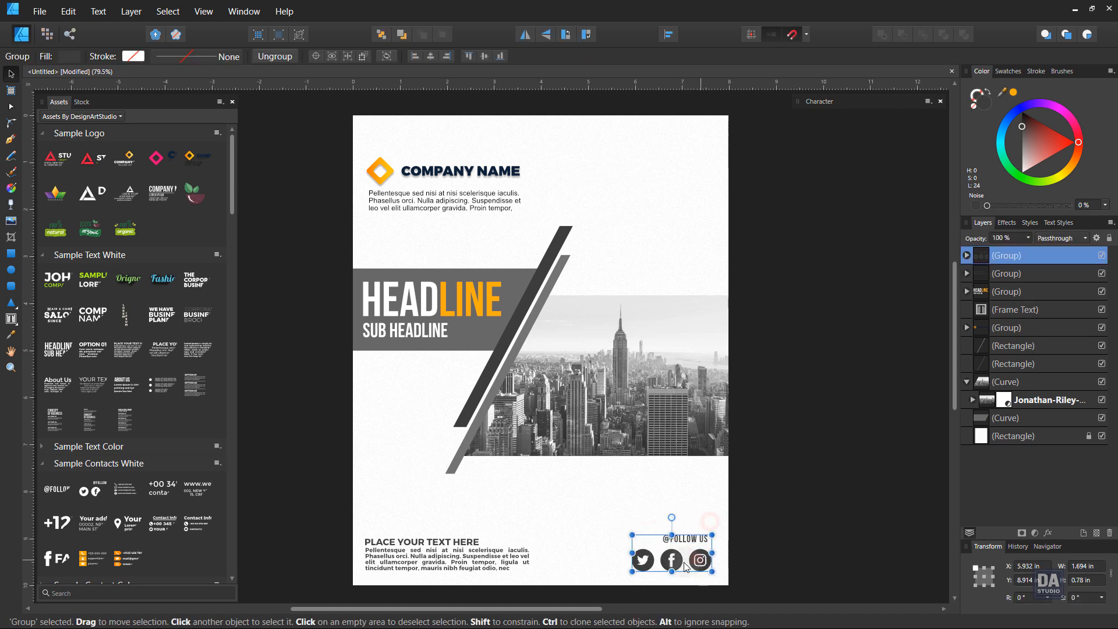
{"action": "left_click", "coordinate": [510, 564]}
{"action": "left_click", "coordinate": [645, 568]}
{"action": "left_click_drag", "start_coordinate": [698, 573], "coordinate": [698, 567]}
{"action": "left_click", "coordinate": [522, 570], "text": "shift"}
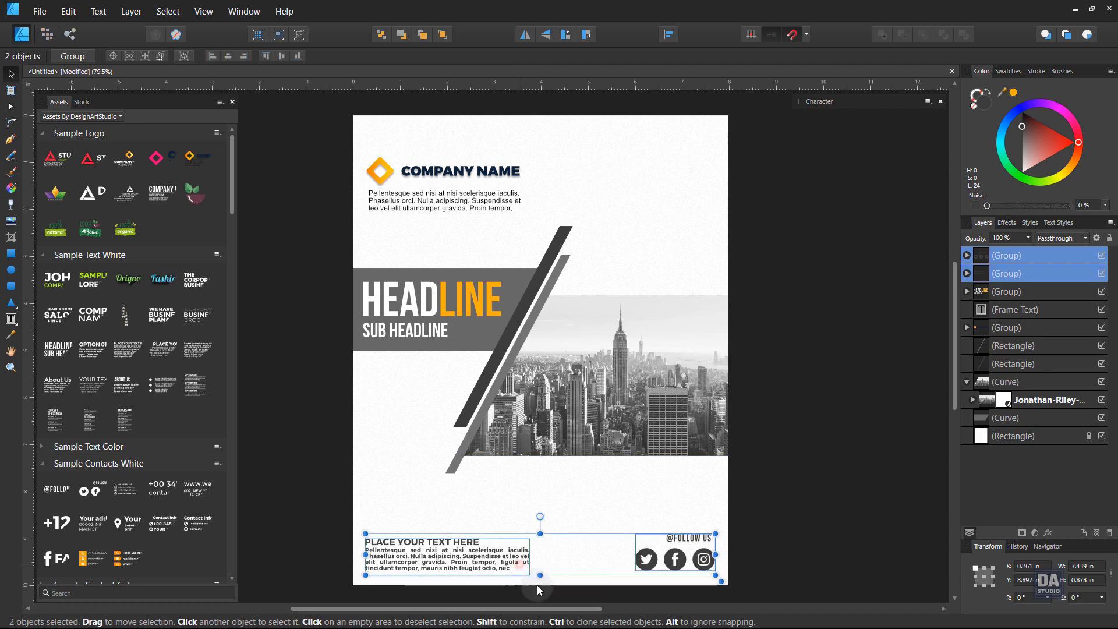
{"action": "left_click", "coordinate": [586, 574]}
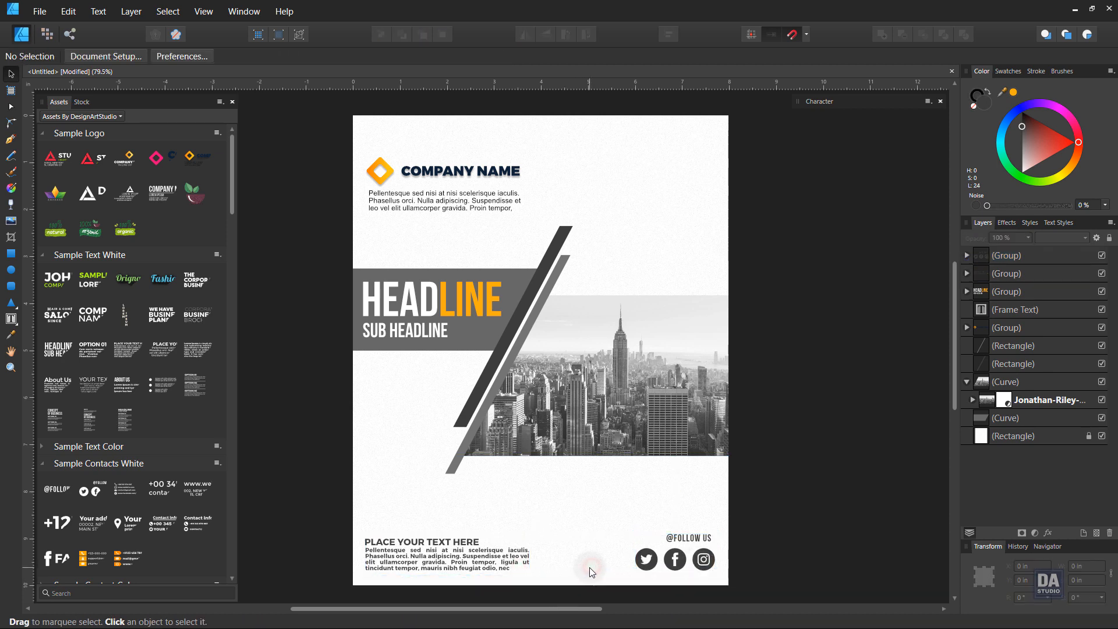
Move the headline, gray band, slanted bars and skyline photo together slightly up the page.
{"action": "key", "text": "ctrl+0"}
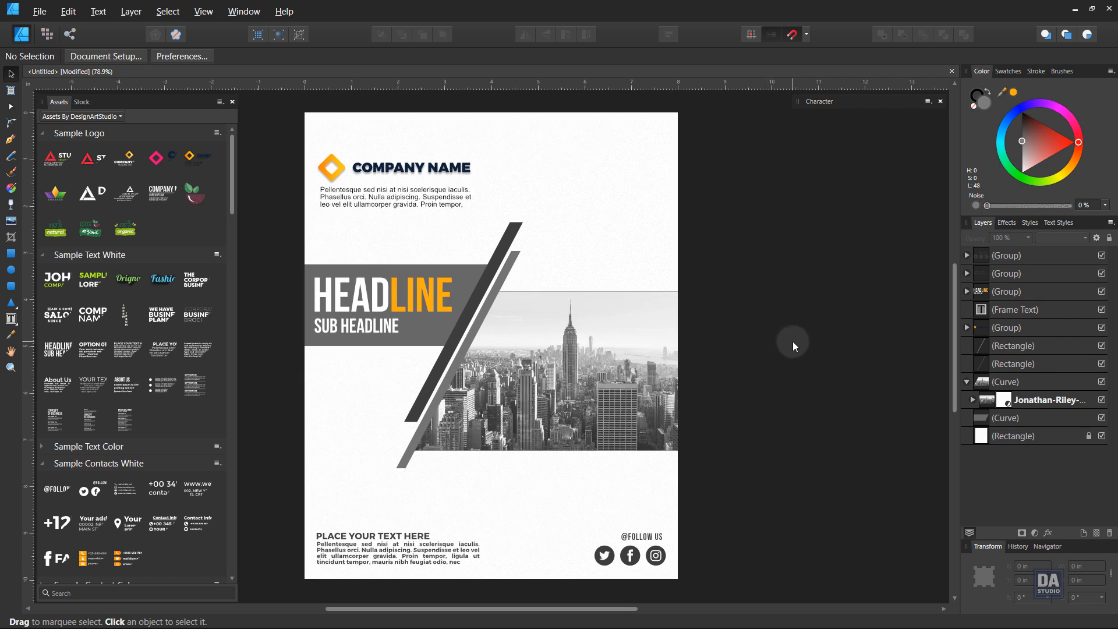
{"action": "left_click_drag", "start_coordinate": [774, 192], "coordinate": [144, 490]}
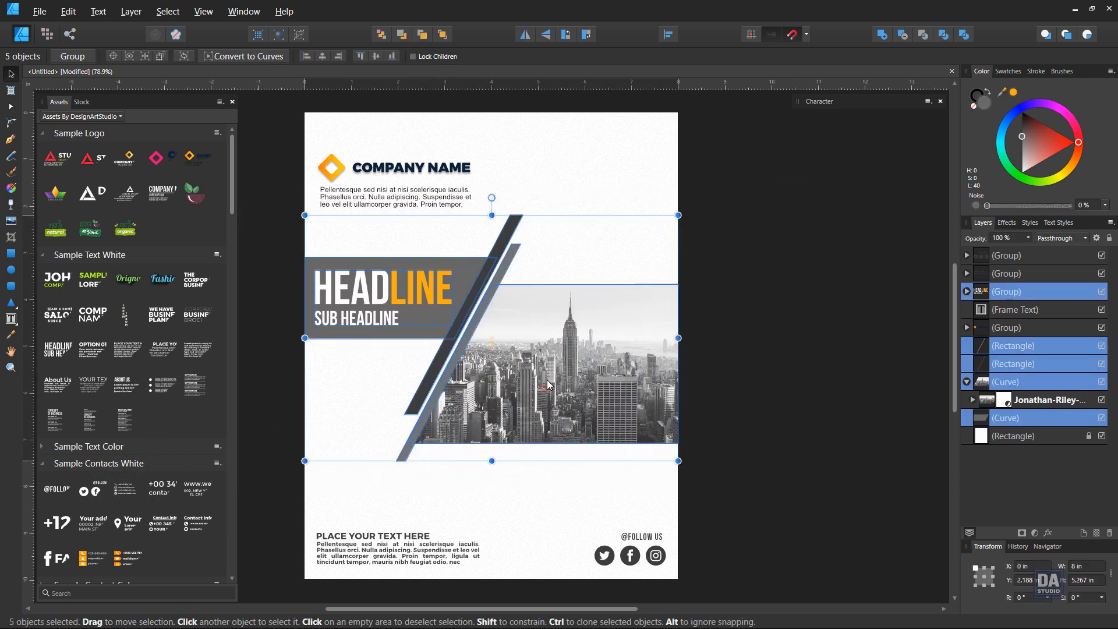
{"action": "left_click_drag", "start_coordinate": [547, 383], "coordinate": [545, 383]}
{"action": "left_click", "coordinate": [785, 268]}
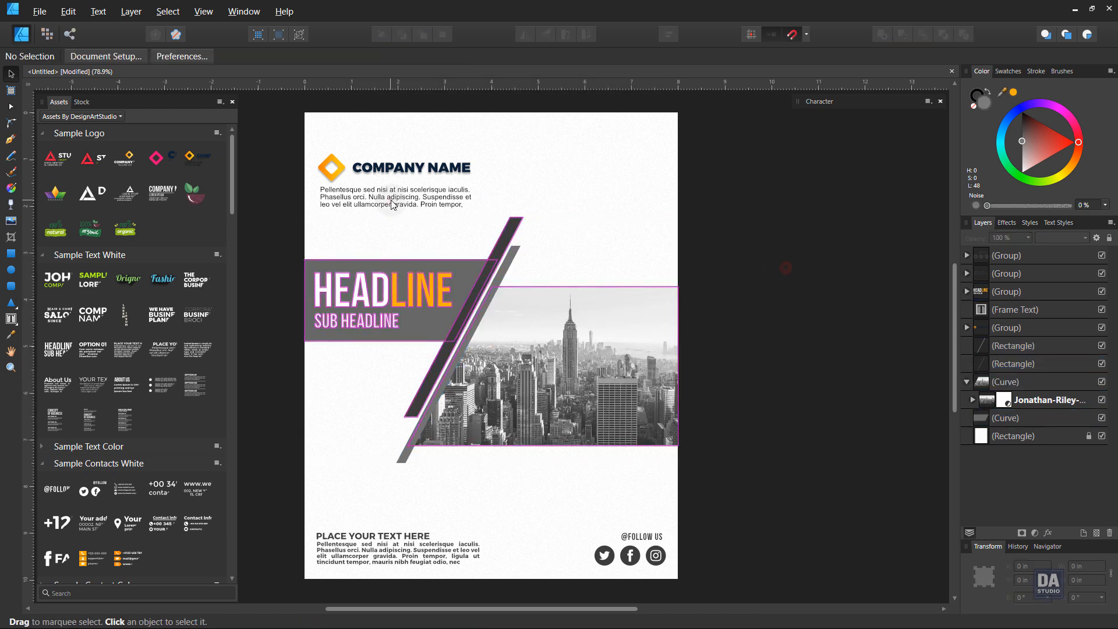
Move the company logo and the paragraph below it together slightly up the page.
{"action": "left_click", "coordinate": [396, 200]}
{"action": "left_click", "coordinate": [444, 166], "text": "shift"}
{"action": "left_click_drag", "start_coordinate": [449, 190], "coordinate": [449, 179]}
{"action": "left_click", "coordinate": [668, 216]}
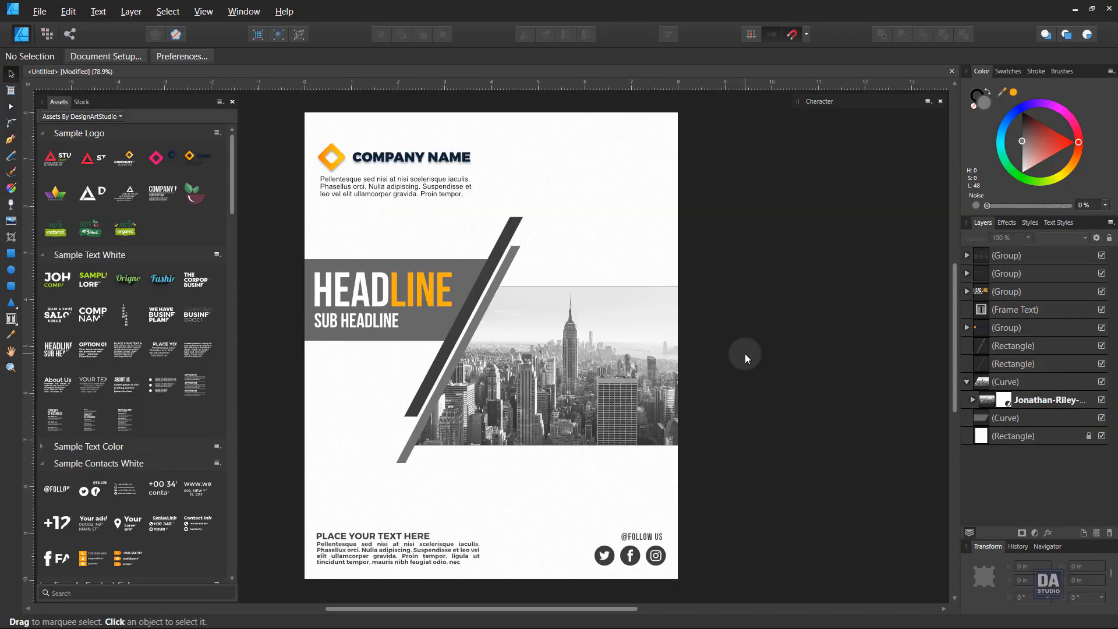
Fill the lighter slanted bar beside the photo with the orange sampled from the logo.
{"action": "left_click", "coordinate": [468, 343]}
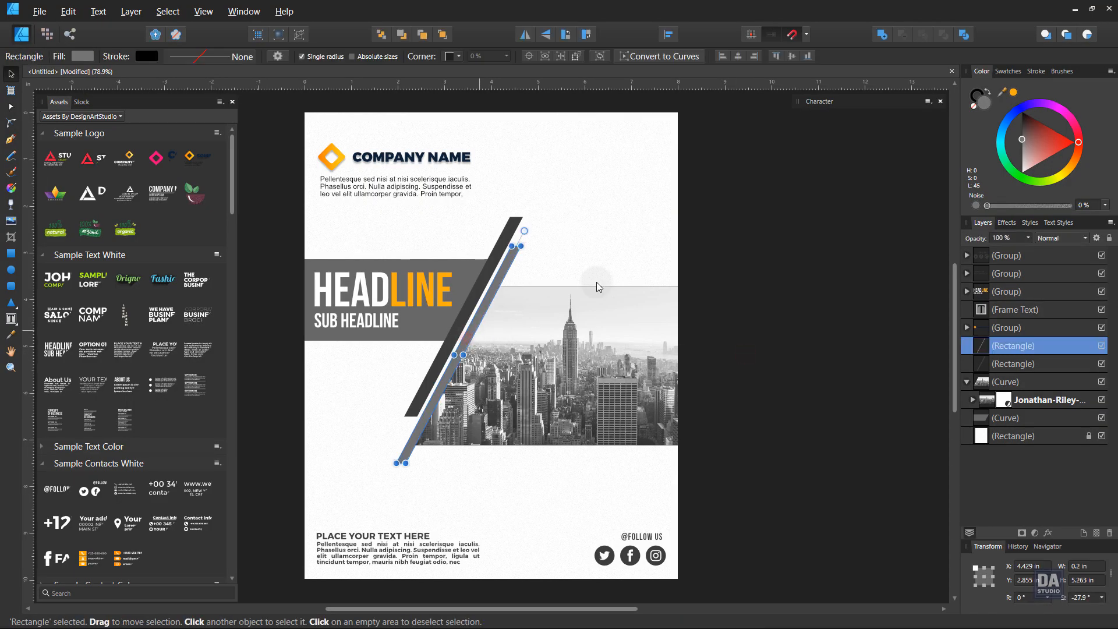
{"action": "left_click", "coordinate": [1013, 92]}
{"action": "left_click", "coordinate": [797, 296]}
{"action": "key", "text": "space"}
{"action": "left_click_drag", "start_coordinate": [708, 315], "coordinate": [724, 323]}
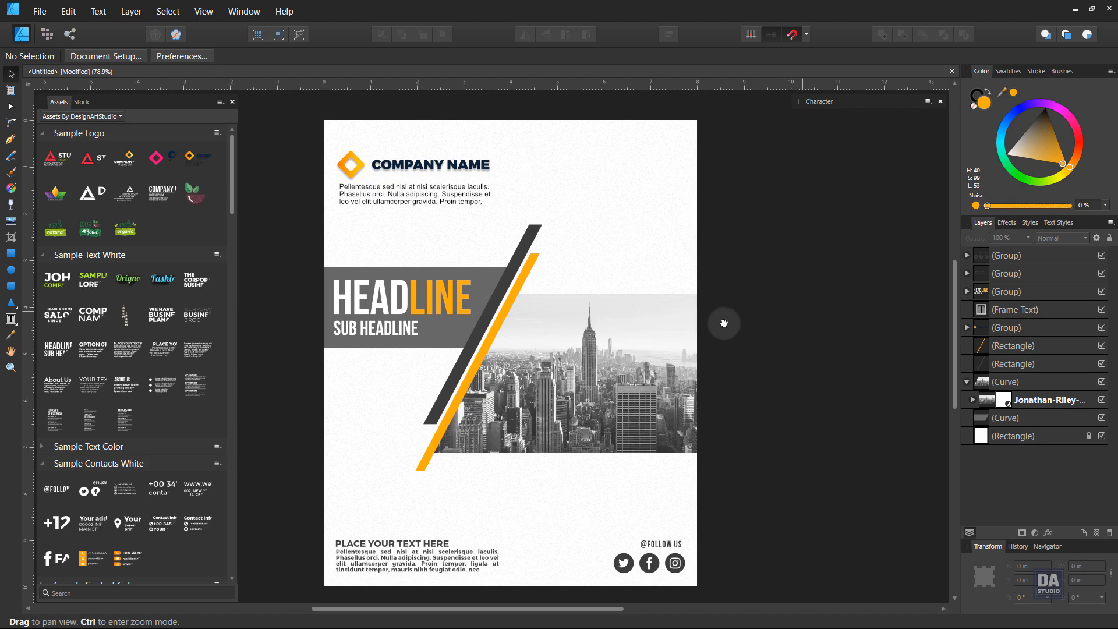